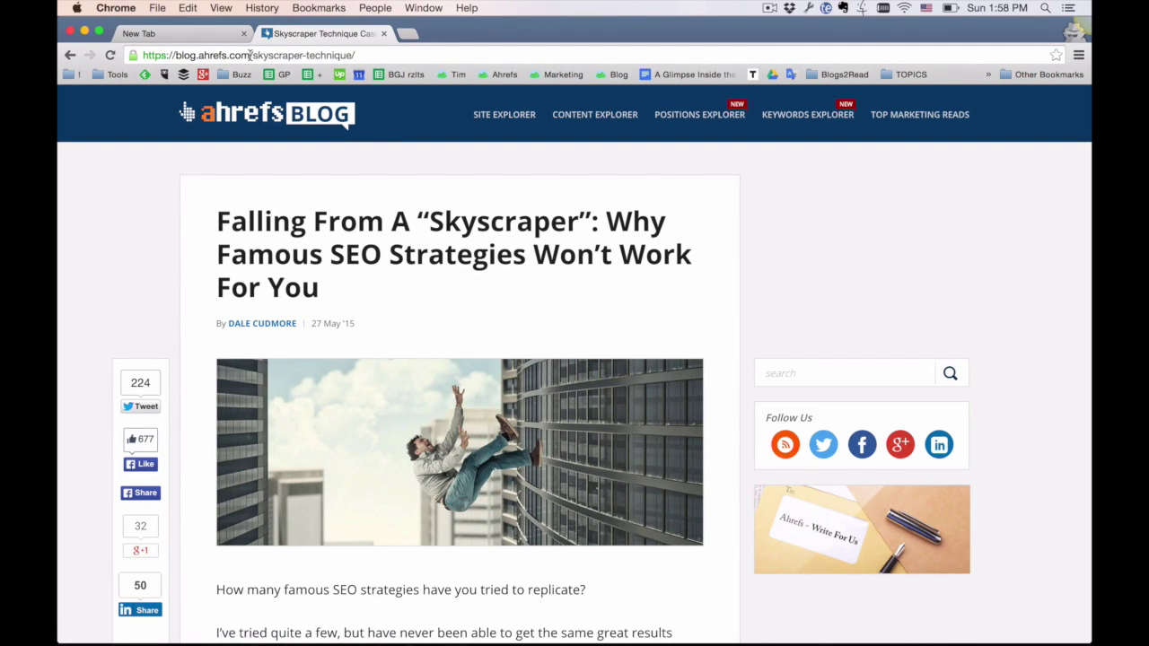
Check the Ahrefs Blog article's URL slug and headline for the keyword "skyscraper technique"
drag(253, 55, 353, 57)
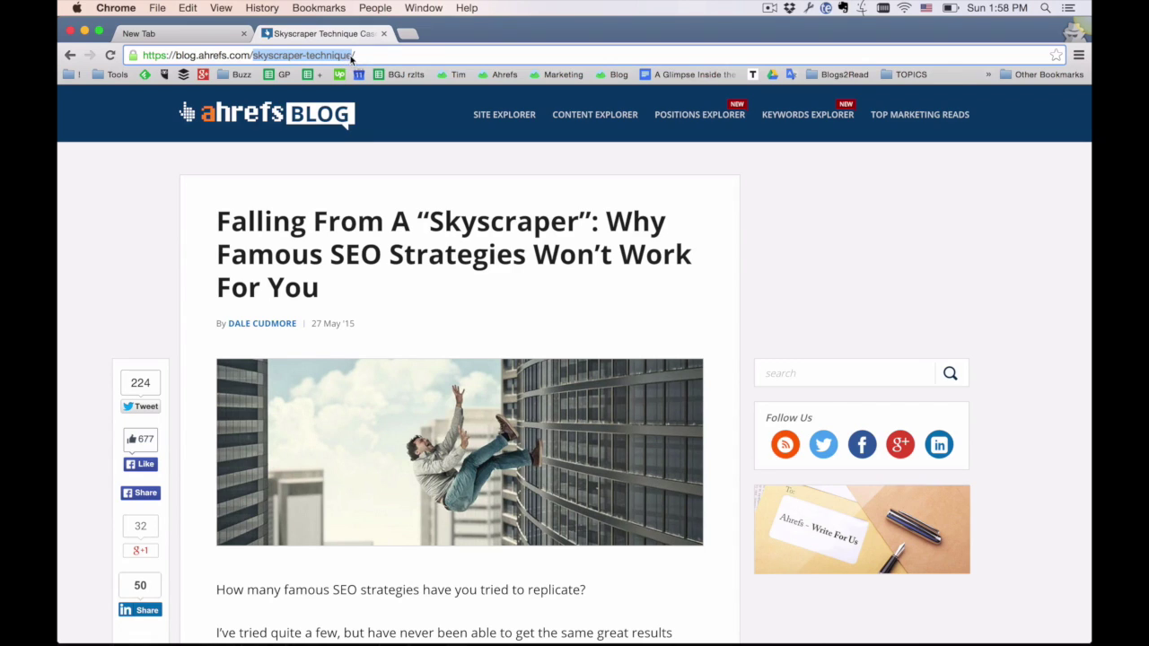
click(359, 220)
drag(217, 222, 429, 294)
click(439, 312)
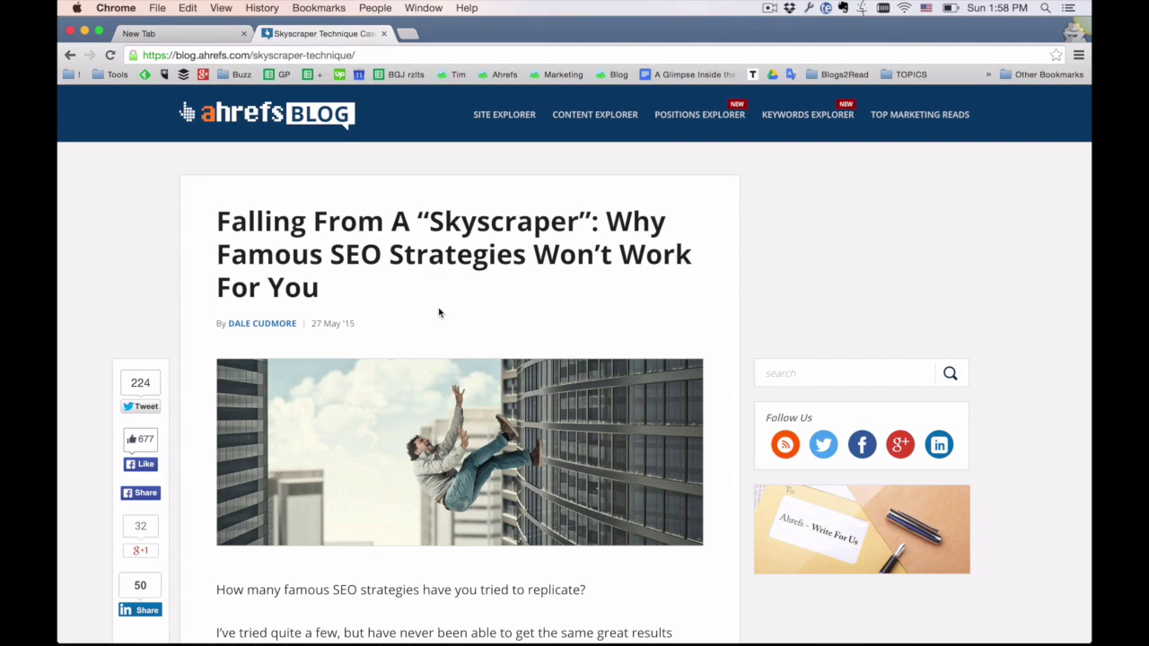
Search the article for "skyscraper techni", review how the phrase is used in the opening sections, and close the search
key(super+f)
key(Right)
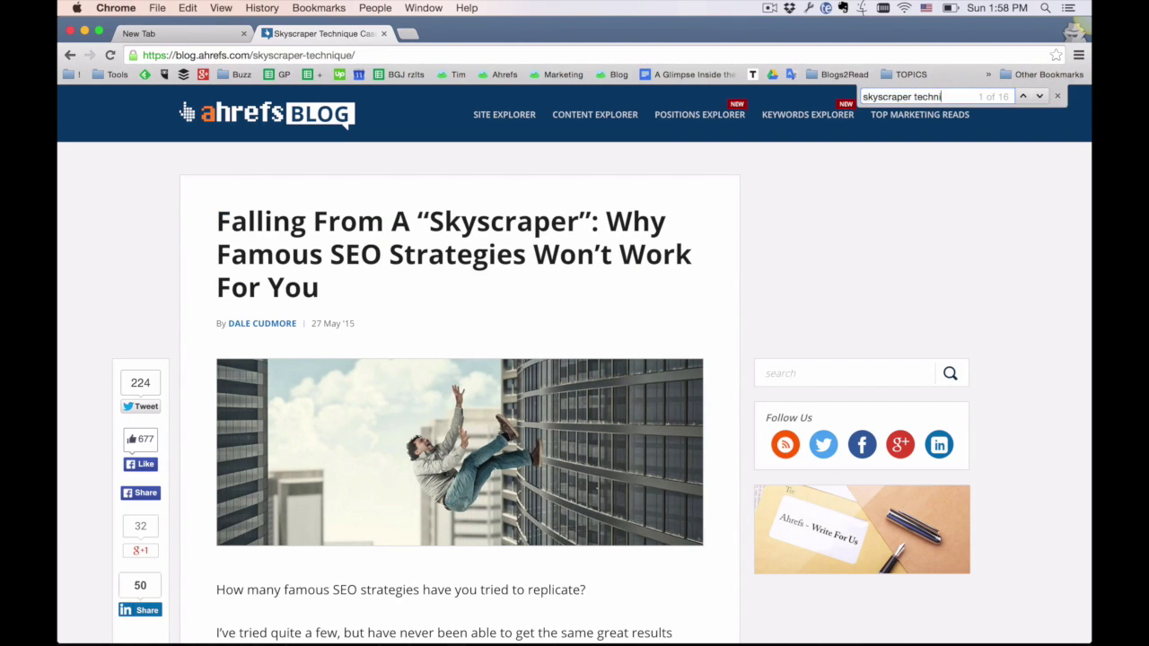
scroll(588, 254, down, 4)
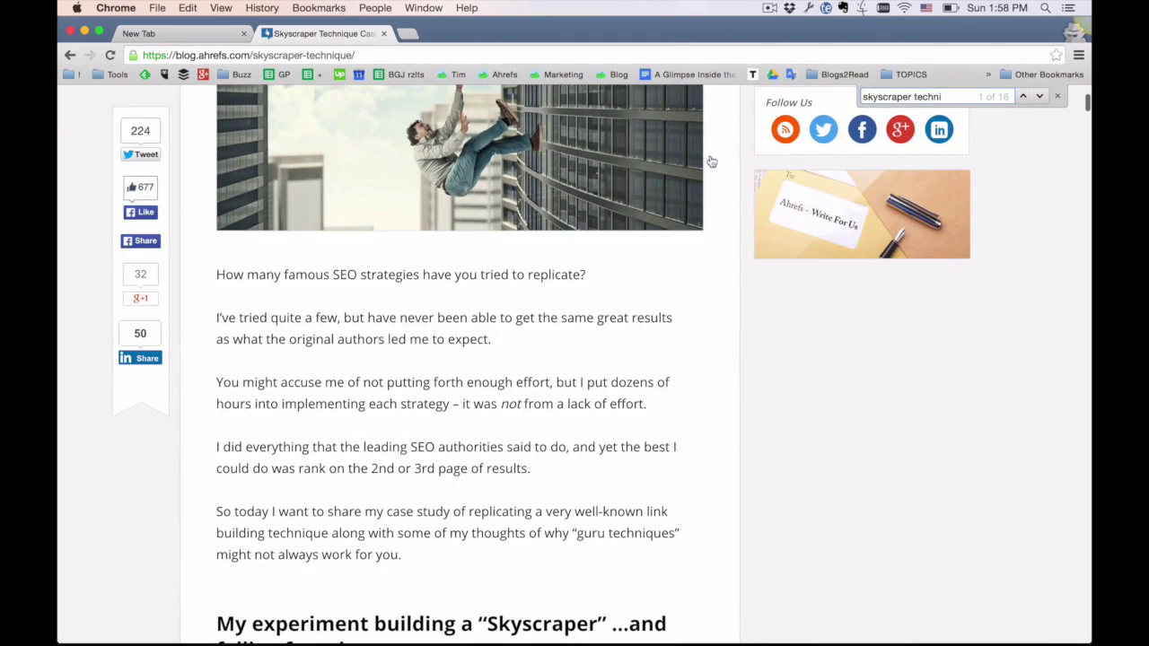
scroll(711, 159, down, 3)
scroll(598, 196, down, 4)
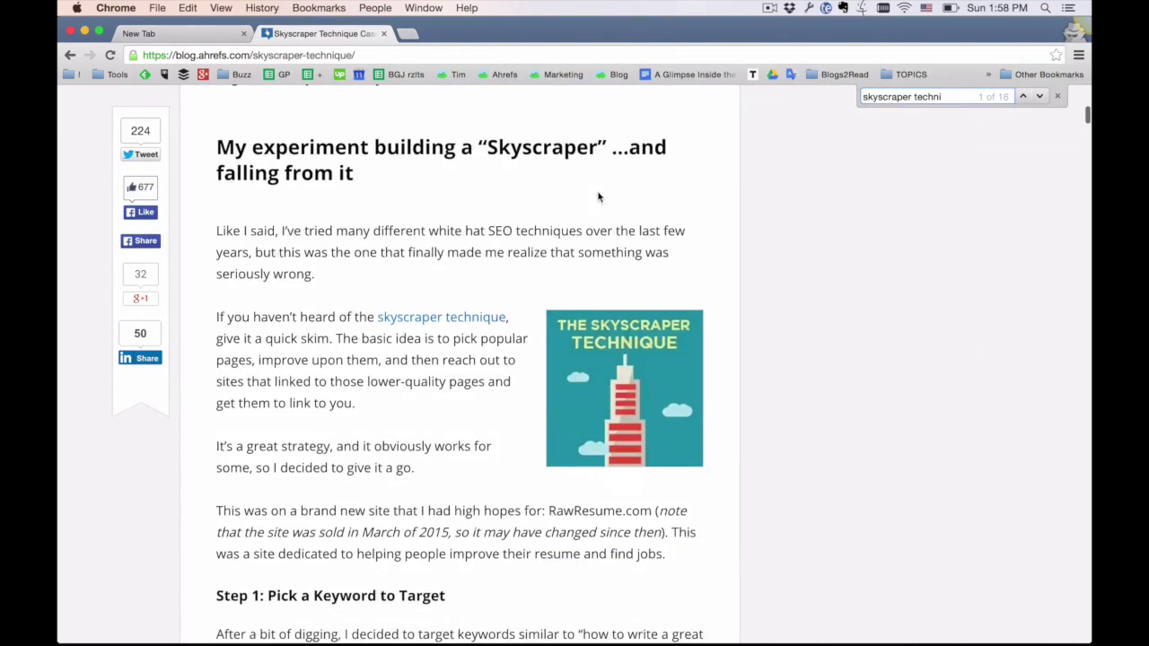
scroll(600, 197, up, 10)
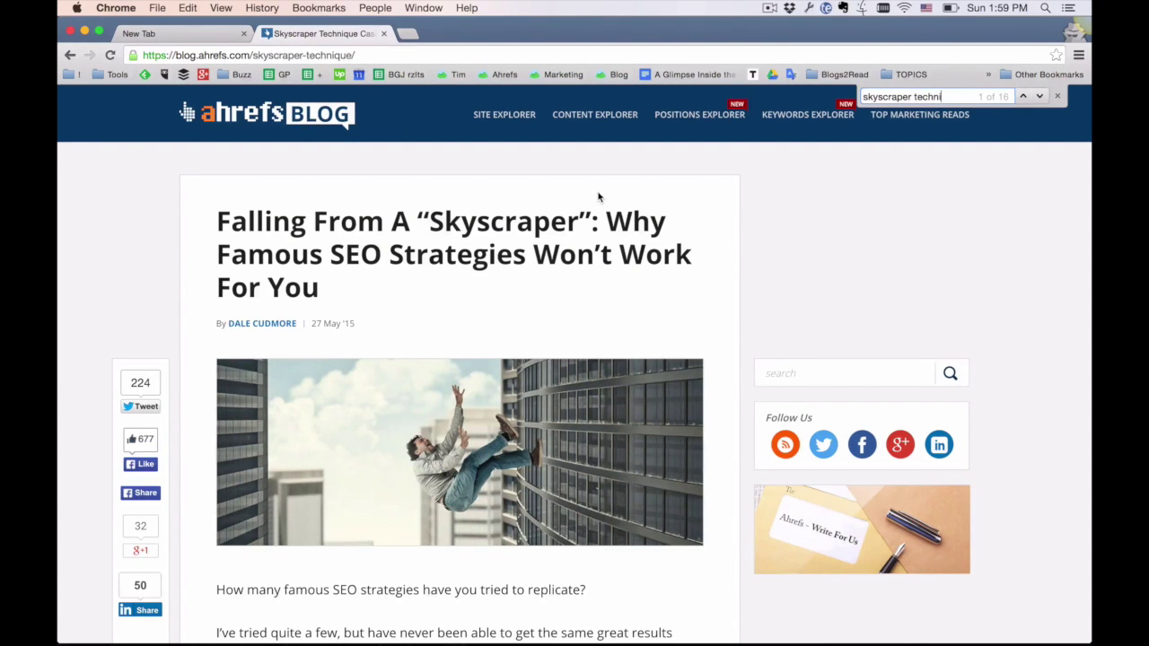
click(1058, 95)
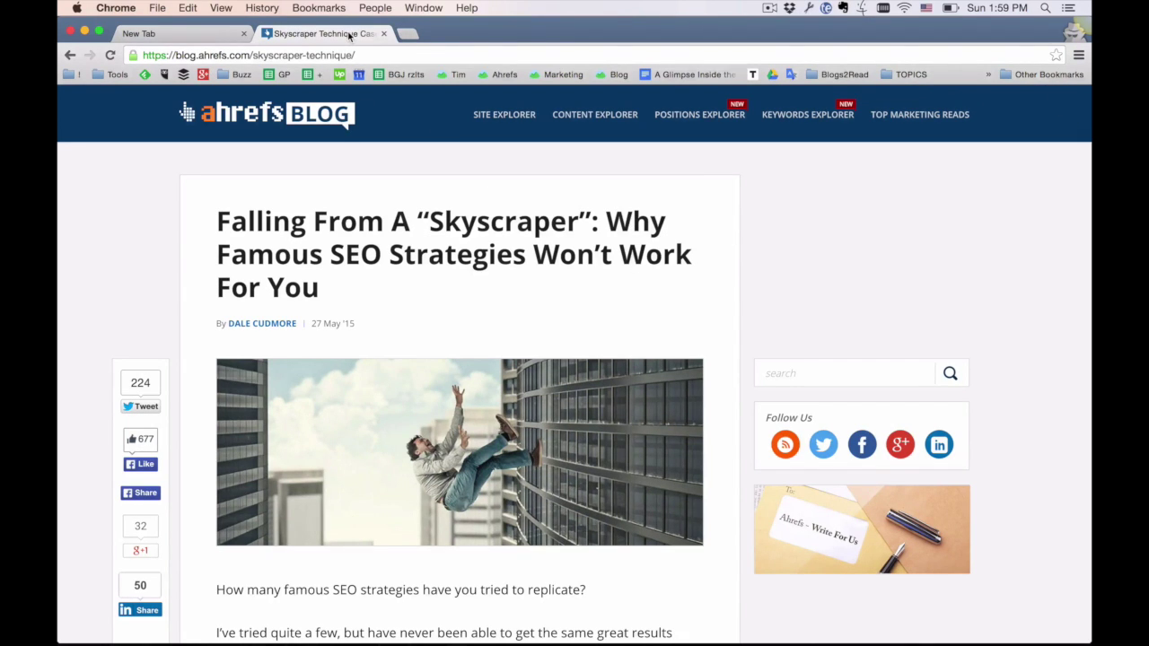
Open the article's page source, search it for "title", and highlight "Skyscraper Technique" in the title tag
click(221, 7)
mouse_move(359, 179)
click(461, 177)
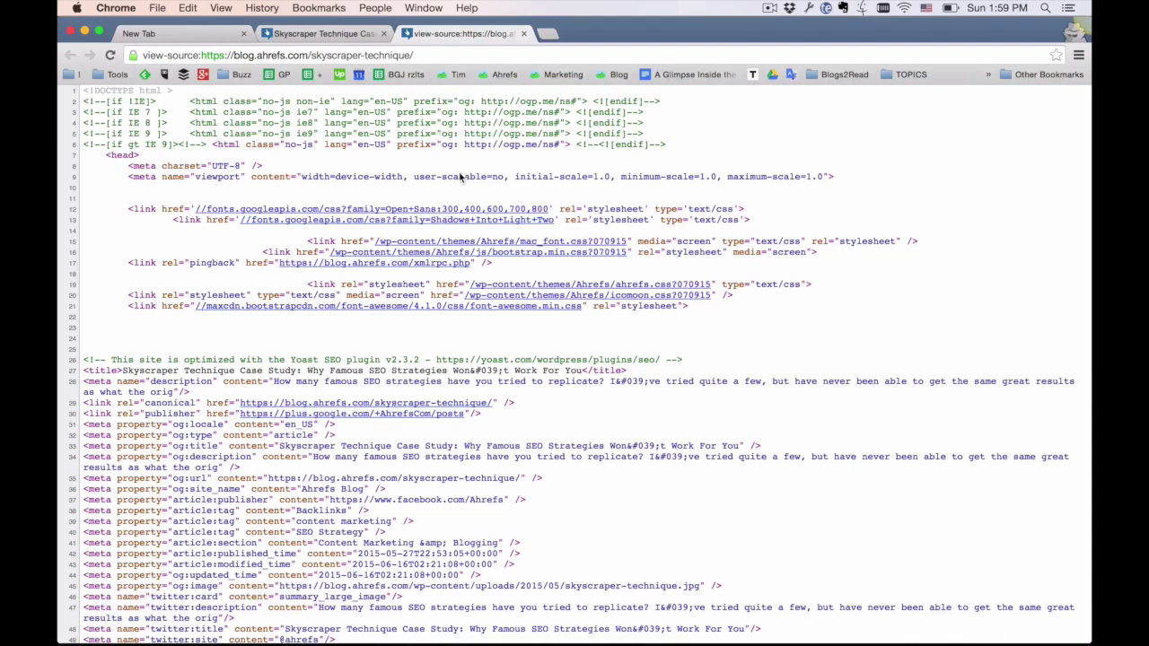
key(super+f)
text(title)
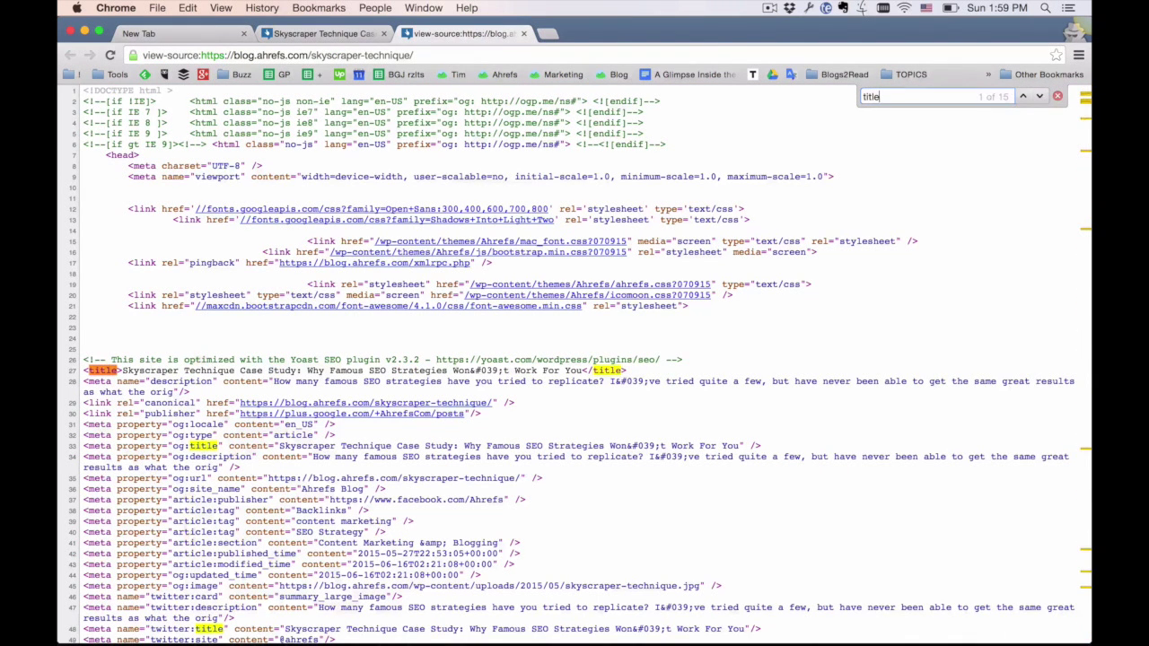
drag(123, 369, 236, 367)
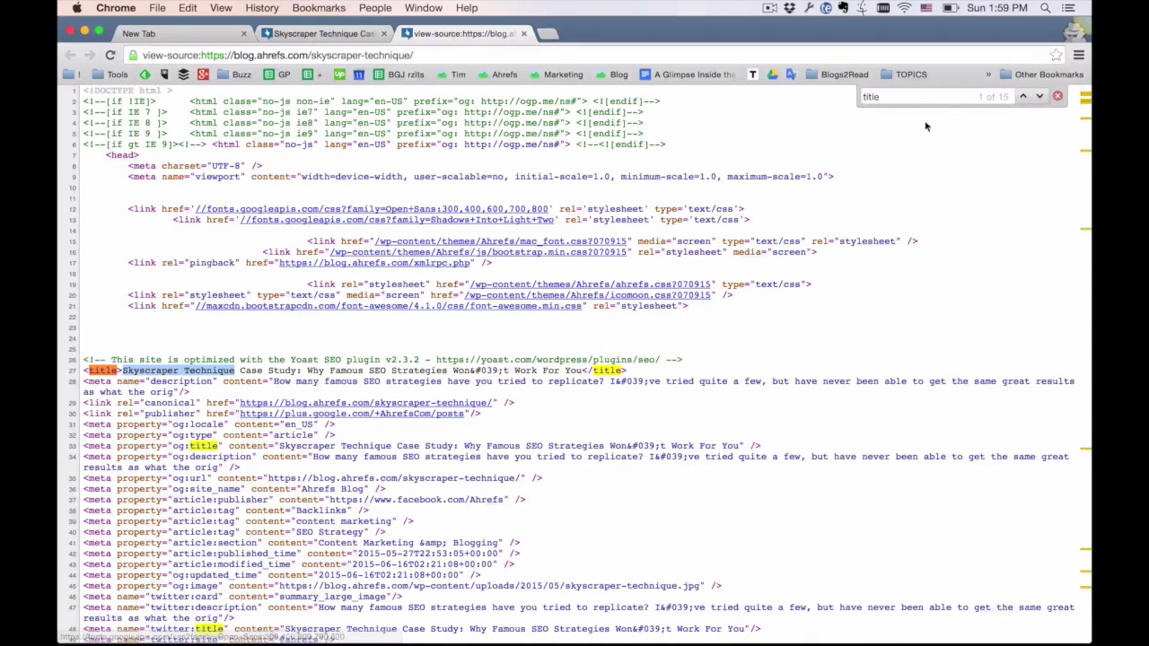
click(1057, 96)
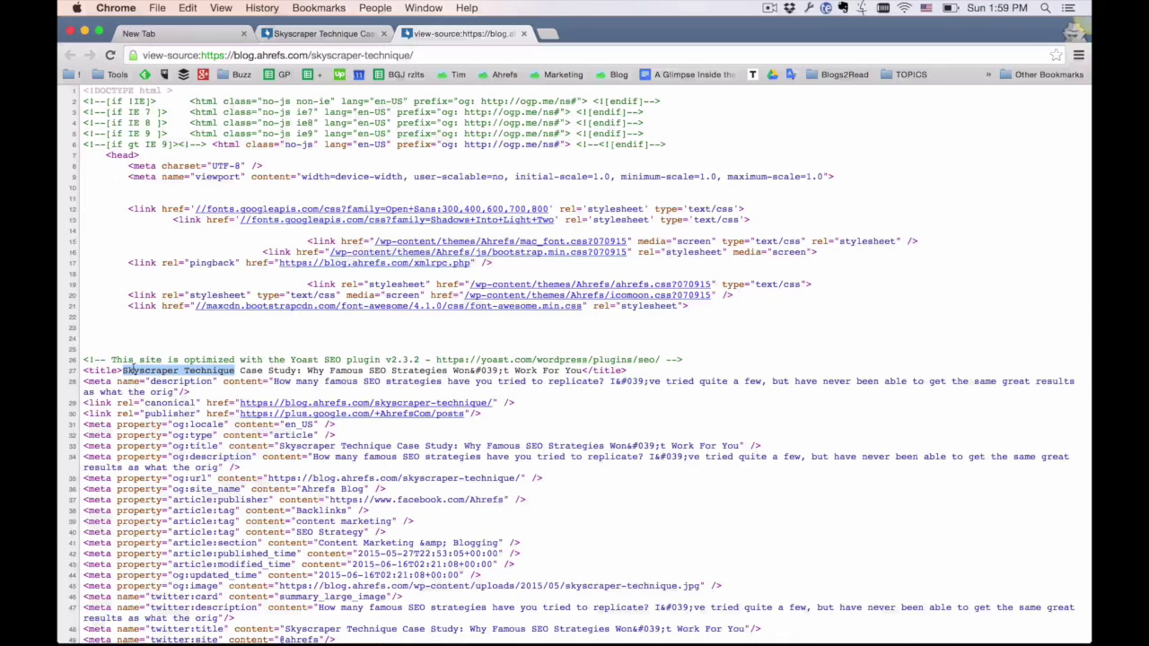
click(118, 365)
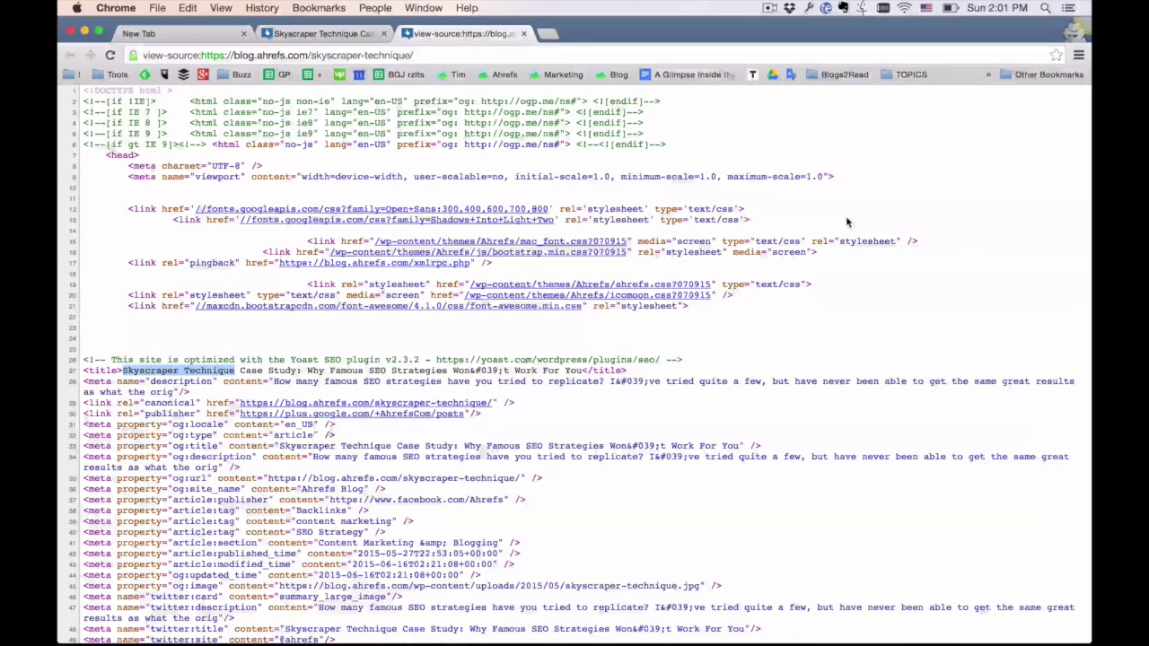
Search Google for "skyscraper technique" and locate the Ahrefs Blog article among the results
click(177, 34)
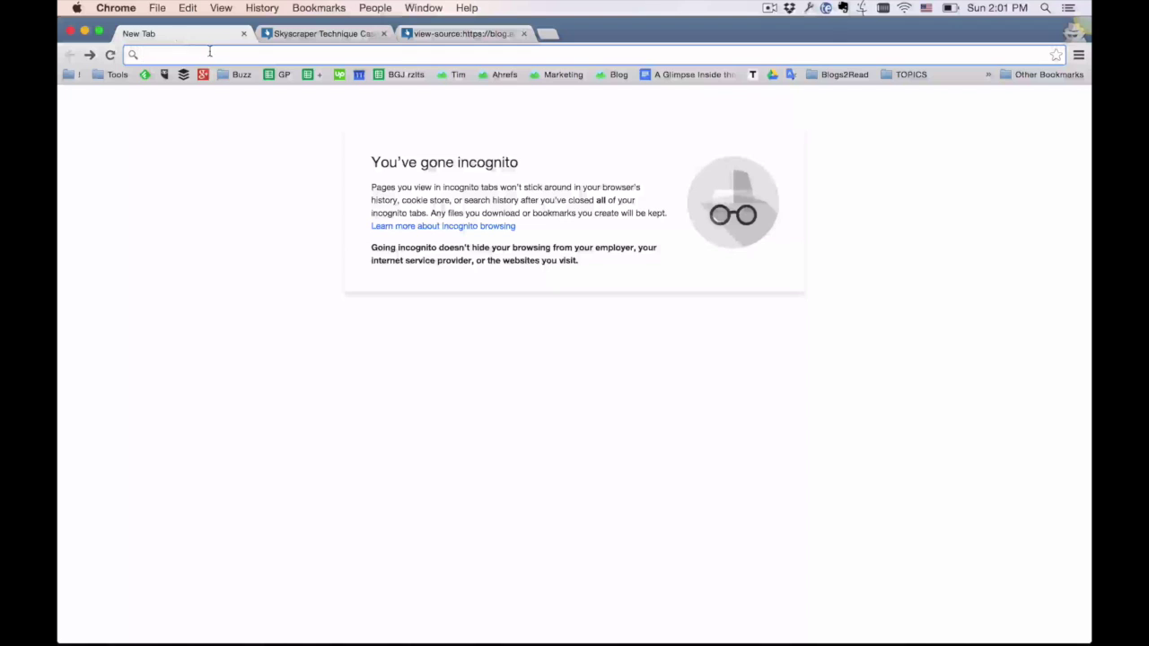
text(skyscraper technique)
key(Return)
scroll(215, 126, down, 2)
scroll(215, 126, down, 1)
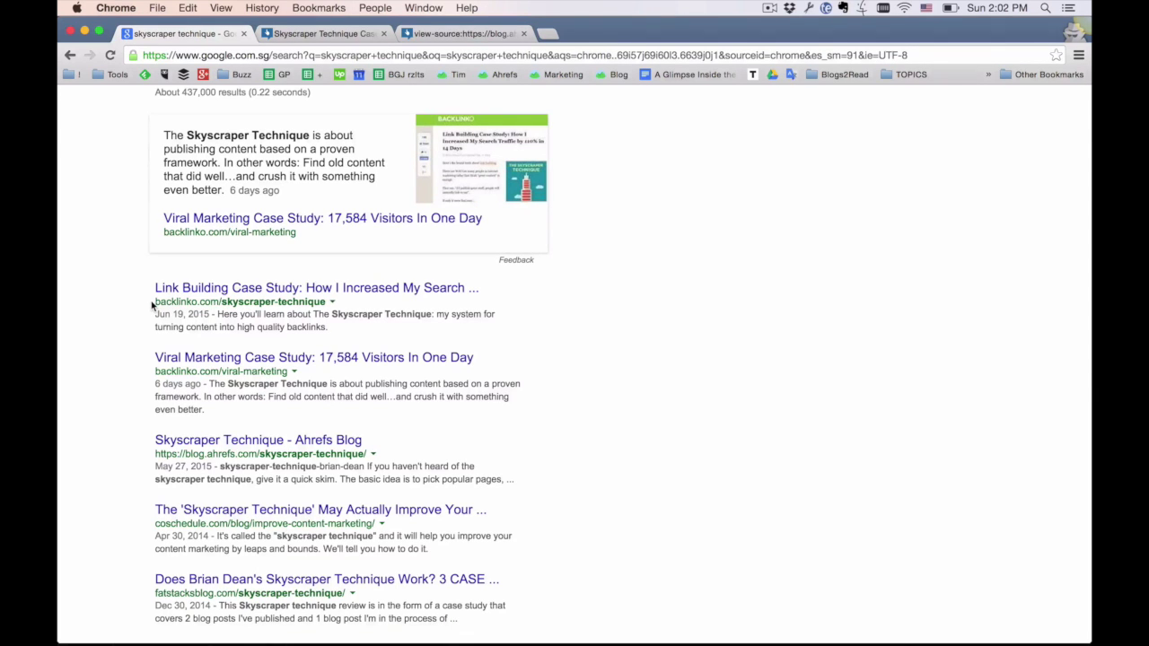
scroll(154, 306, down, 2)
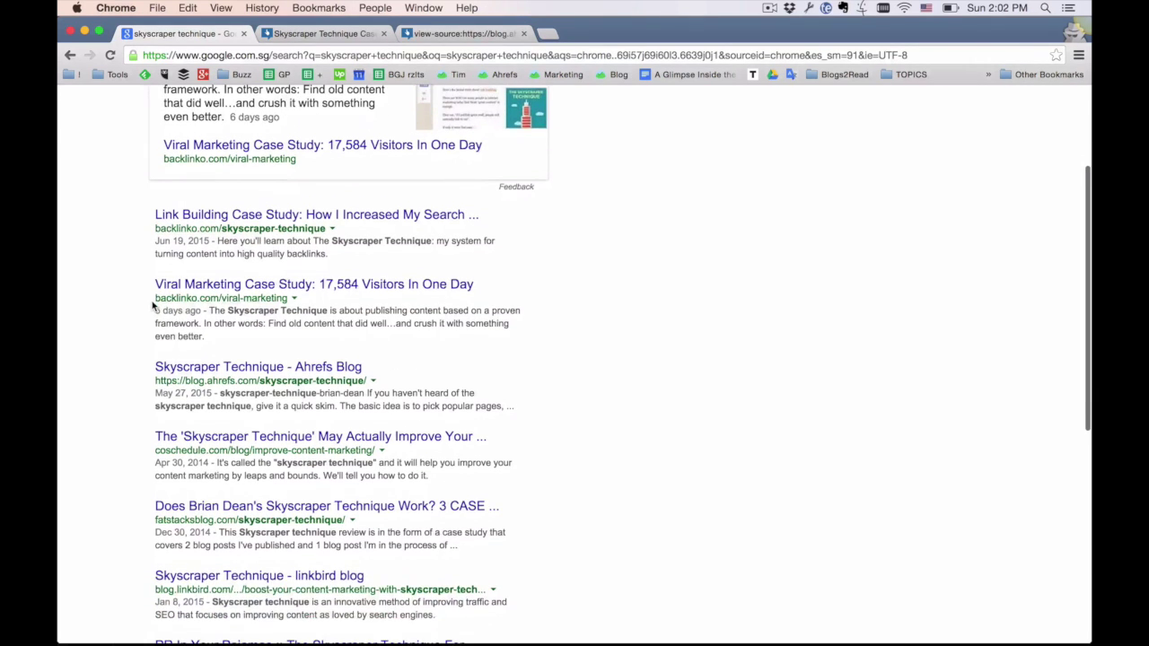
drag(153, 385, 257, 382)
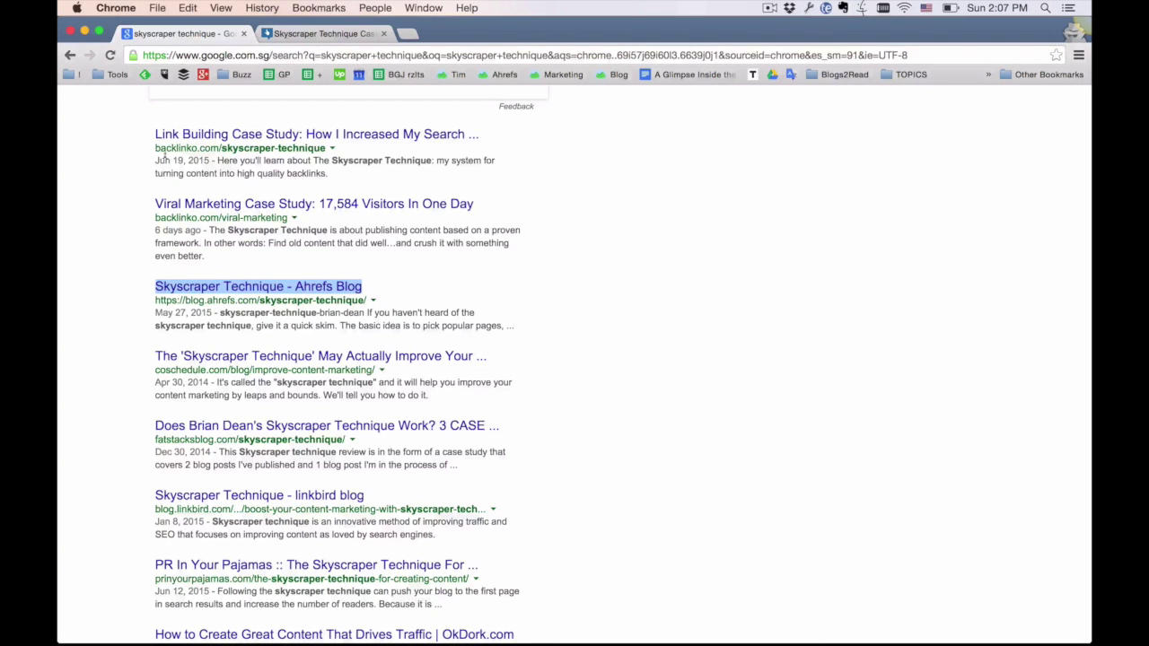
Open the Backlinko skyscraper-technique, Ahrefs Blog and CoSchedule search results, each in its own new tab
click(135, 156)
right_click(191, 137)
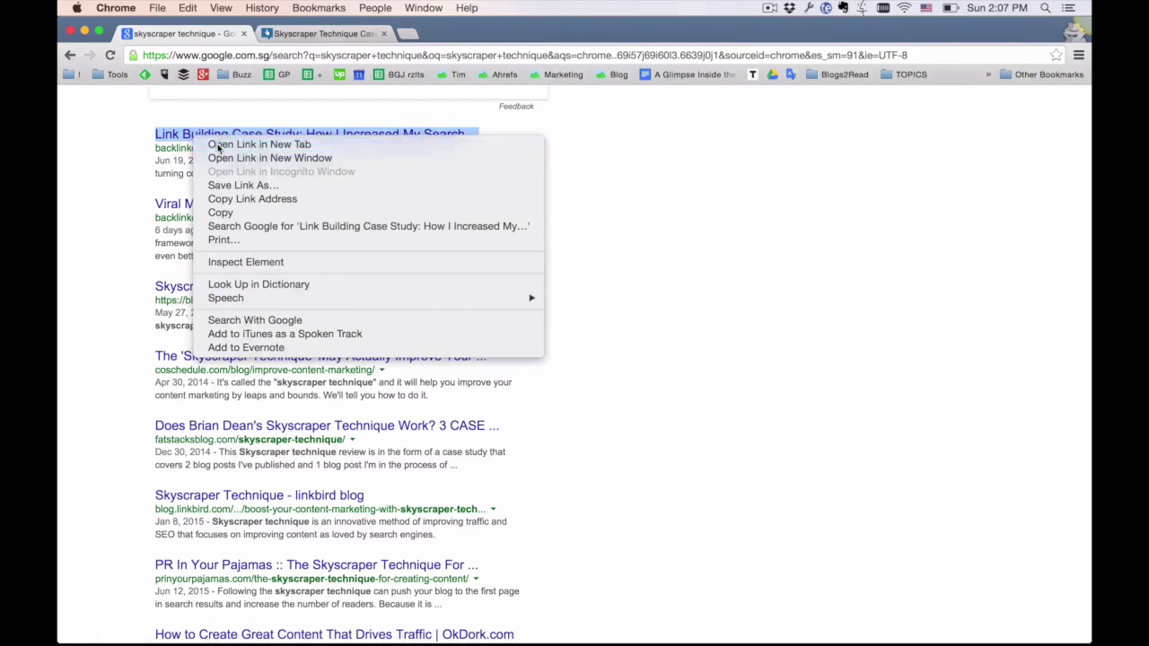
click(217, 144)
scroll(90, 236, down, 2)
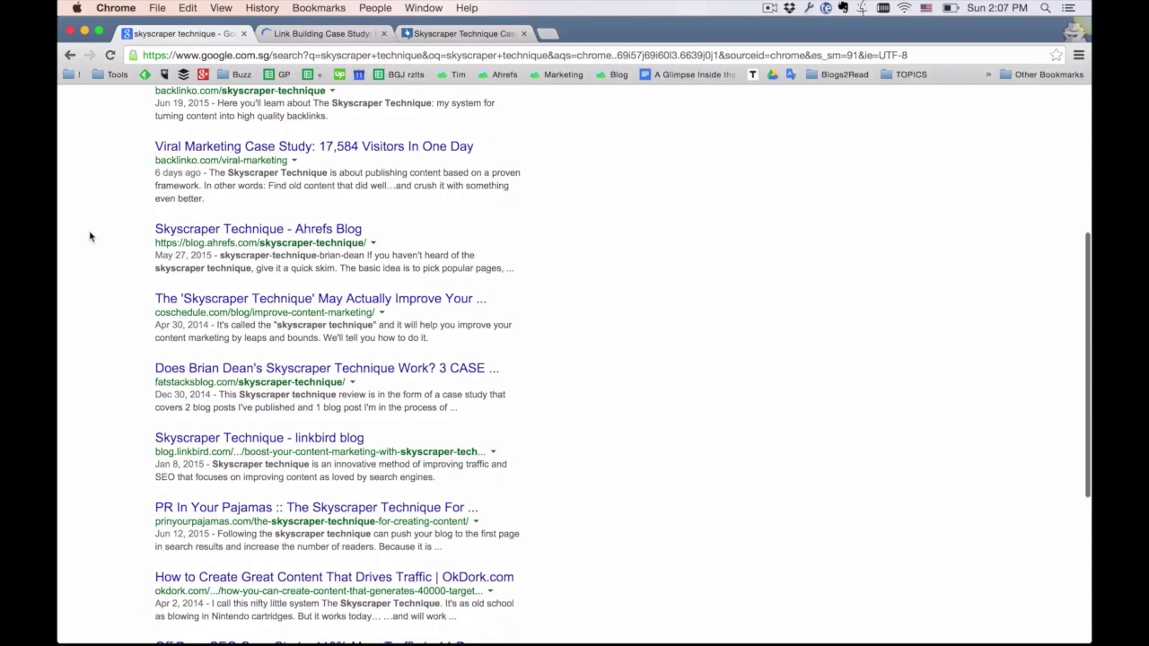
right_click(189, 235)
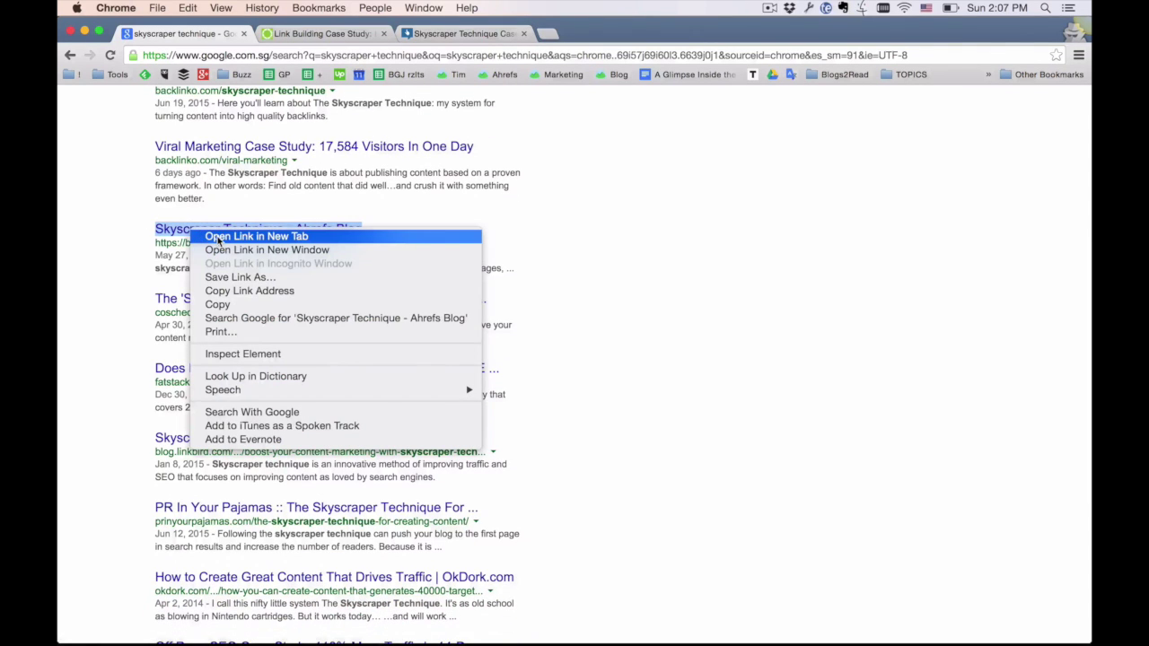
click(218, 235)
scroll(97, 248, down, 3)
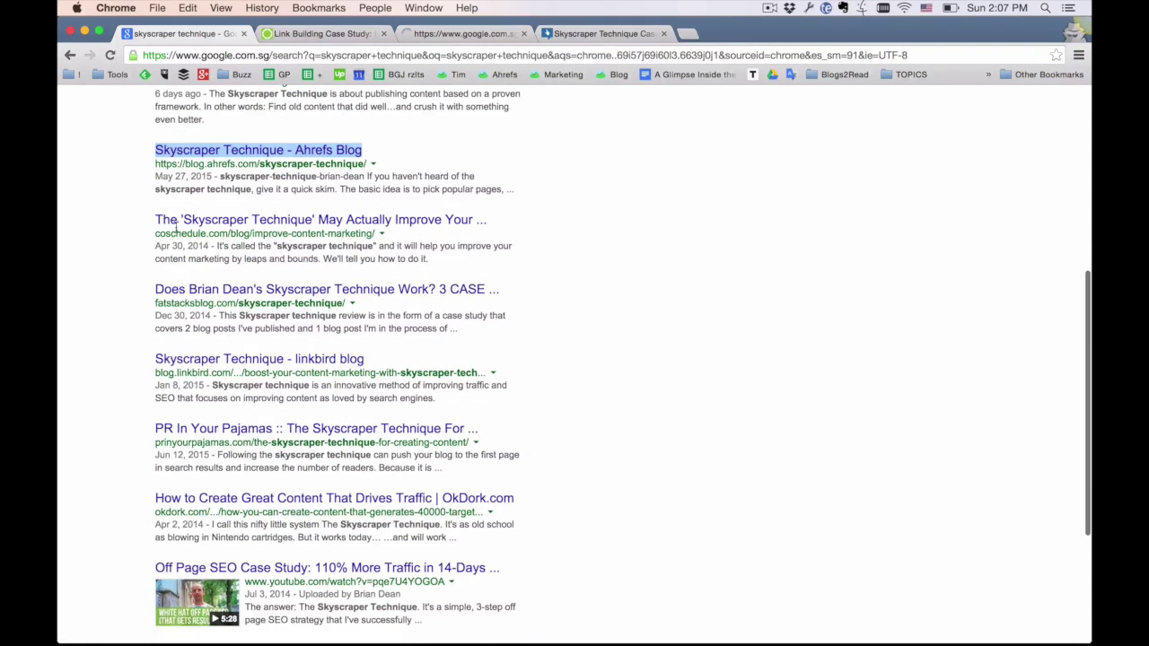
right_click(204, 224)
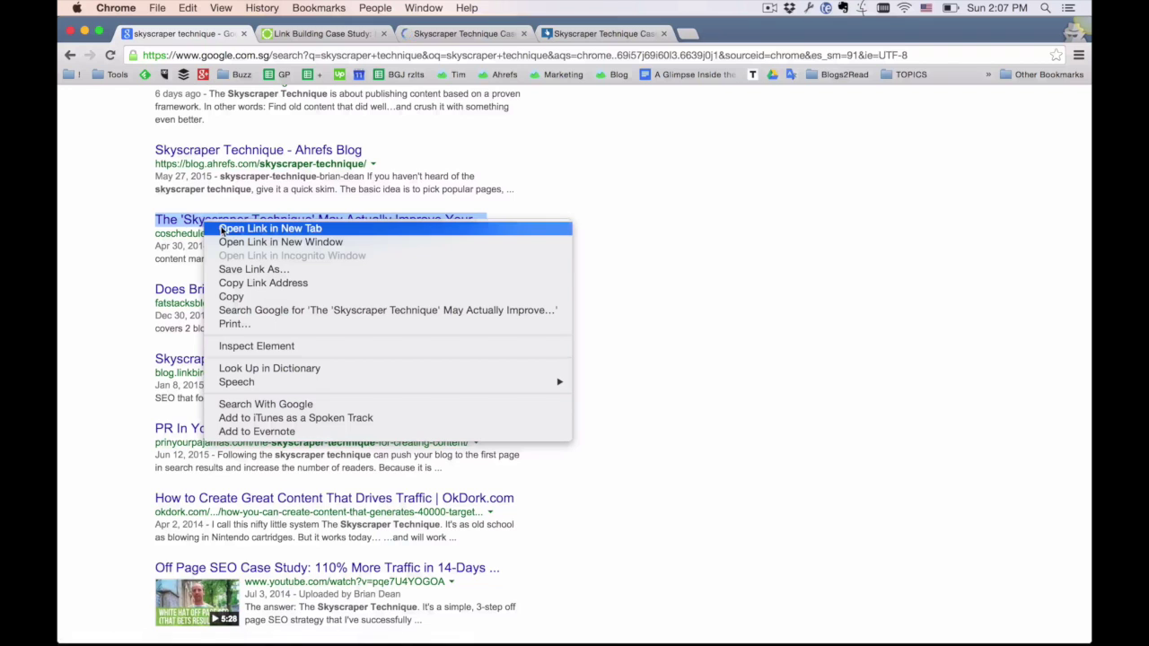
click(222, 229)
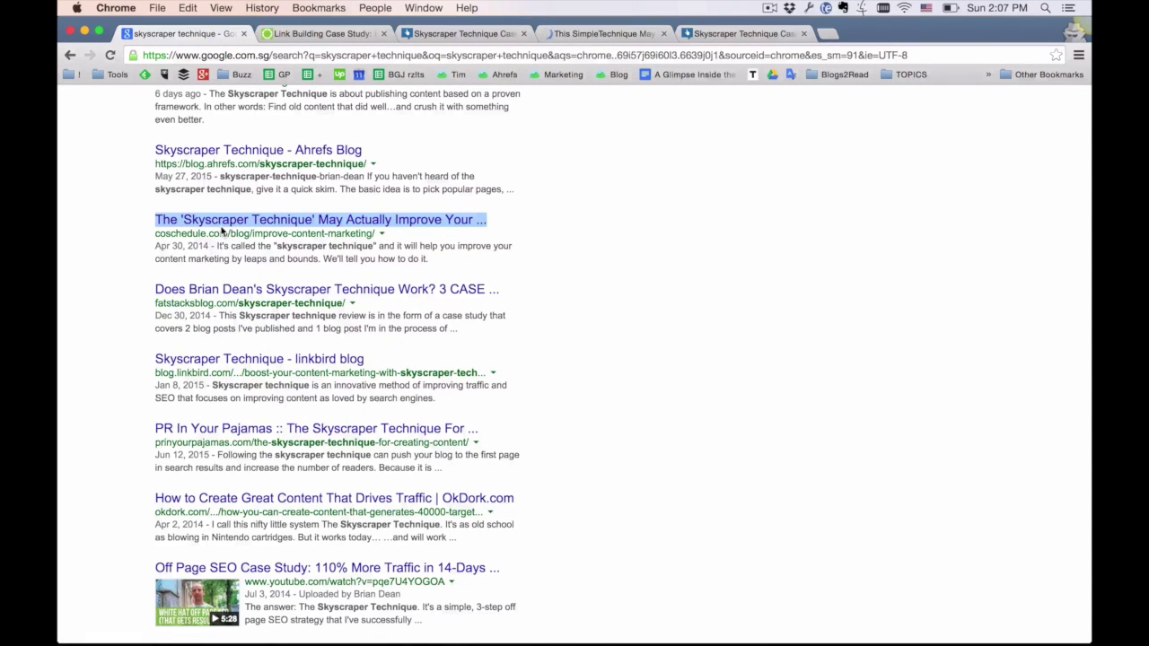
View the Backlinko page, switch to the Ahrefs Site Explorer window, and open two more Site Explorer tabs
click(334, 36)
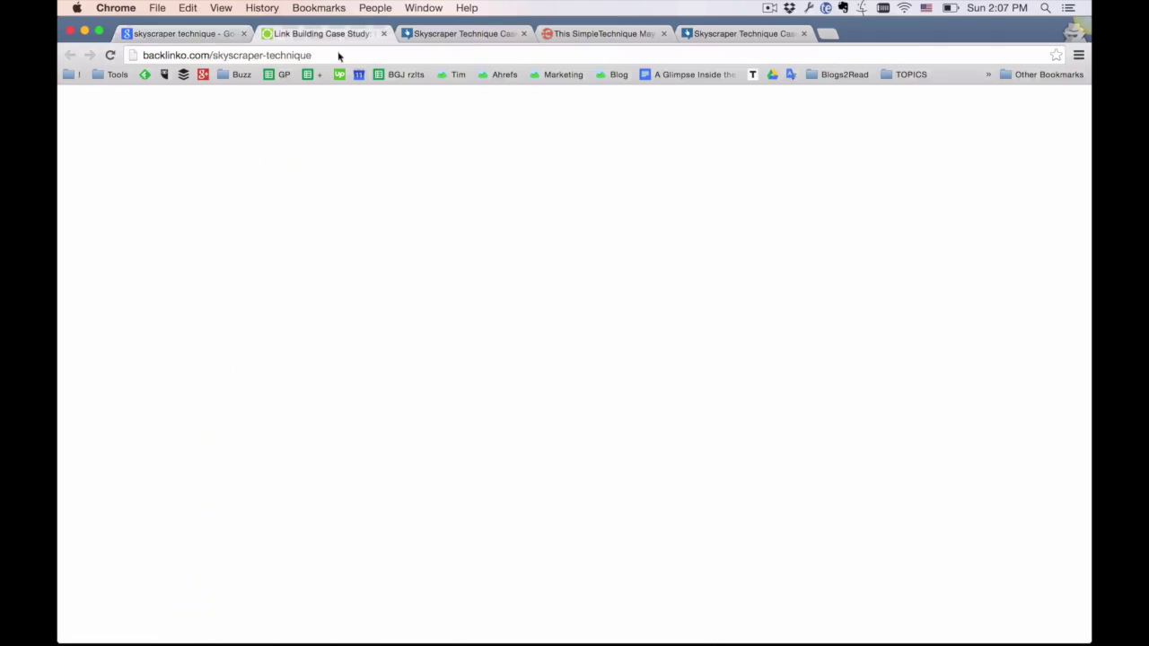
key(super+grave)
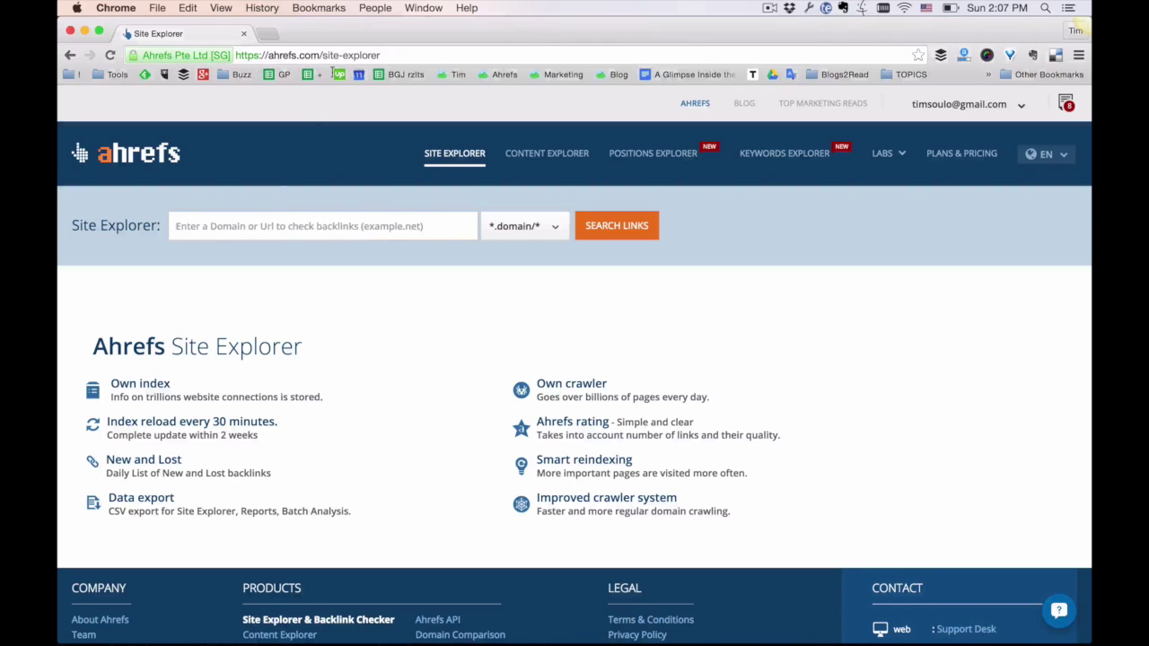
click(205, 232)
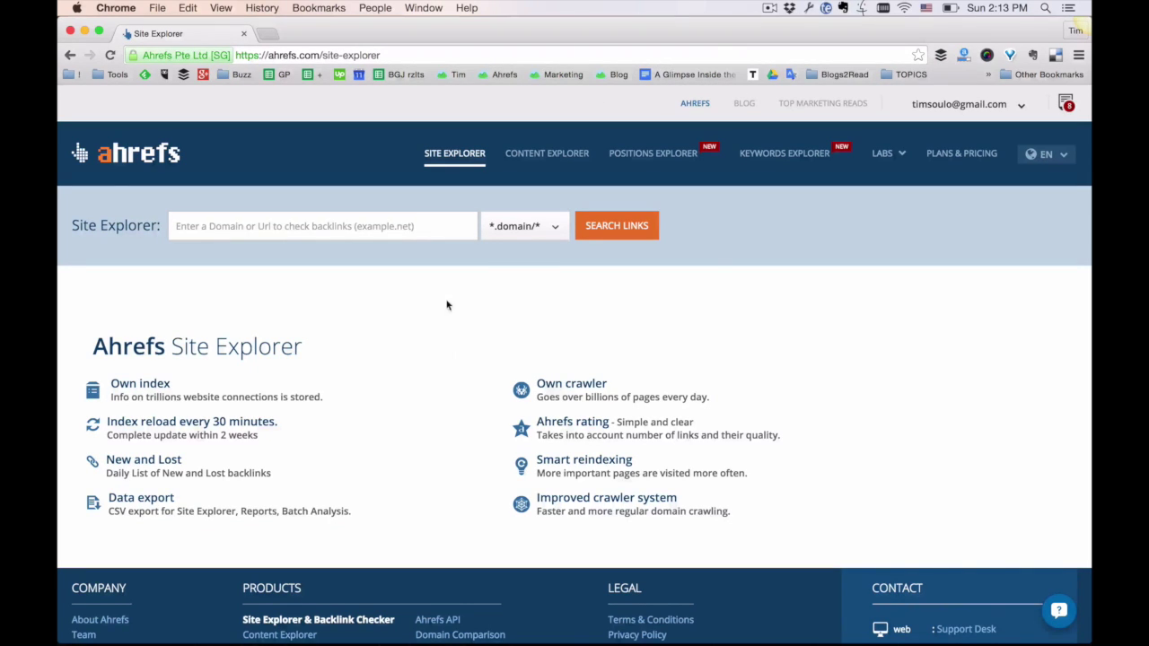
super+click(455, 162)
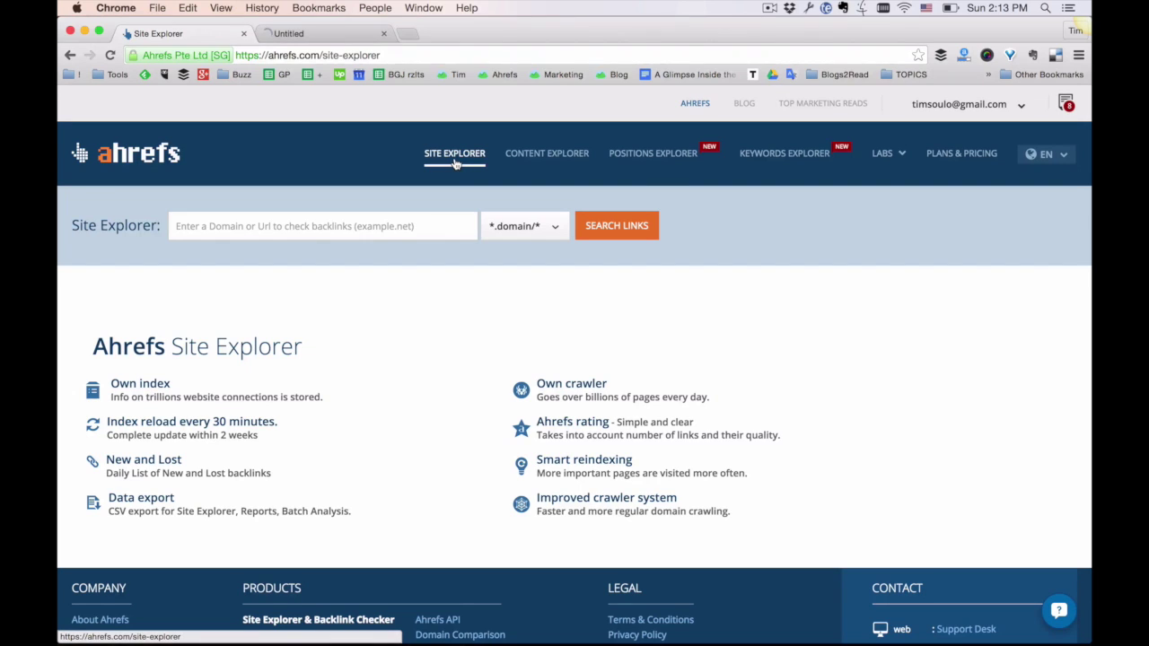
super+click(455, 163)
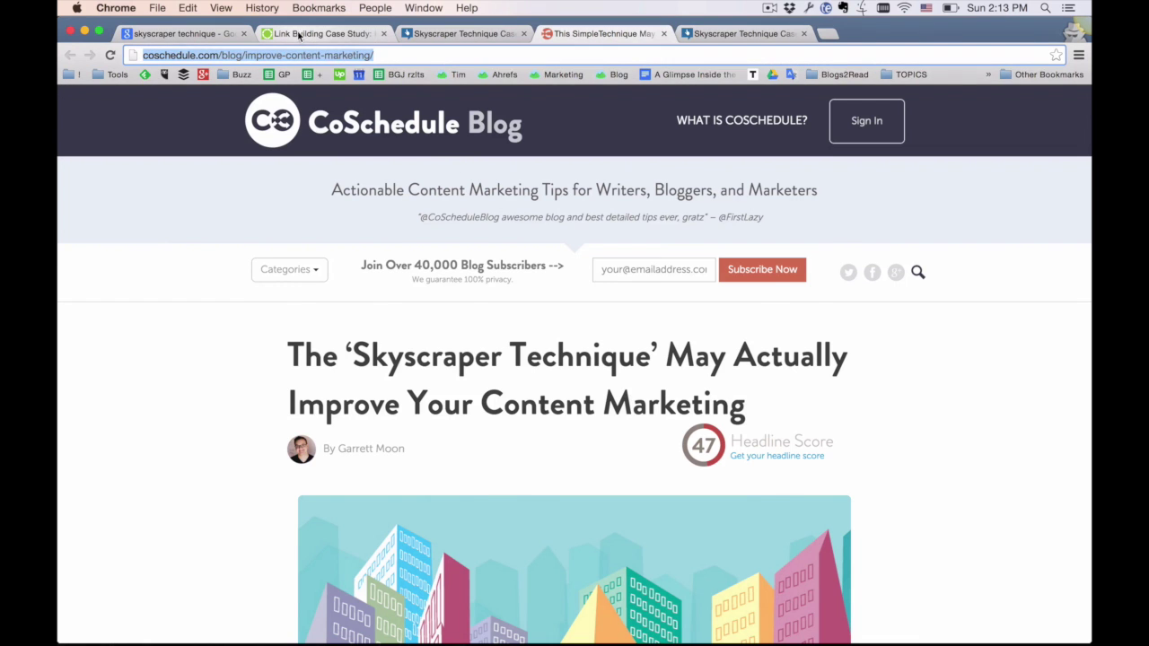
Copy the Backlinko article's address and look up its links in Site Explorer with the exact URL mode
click(301, 34)
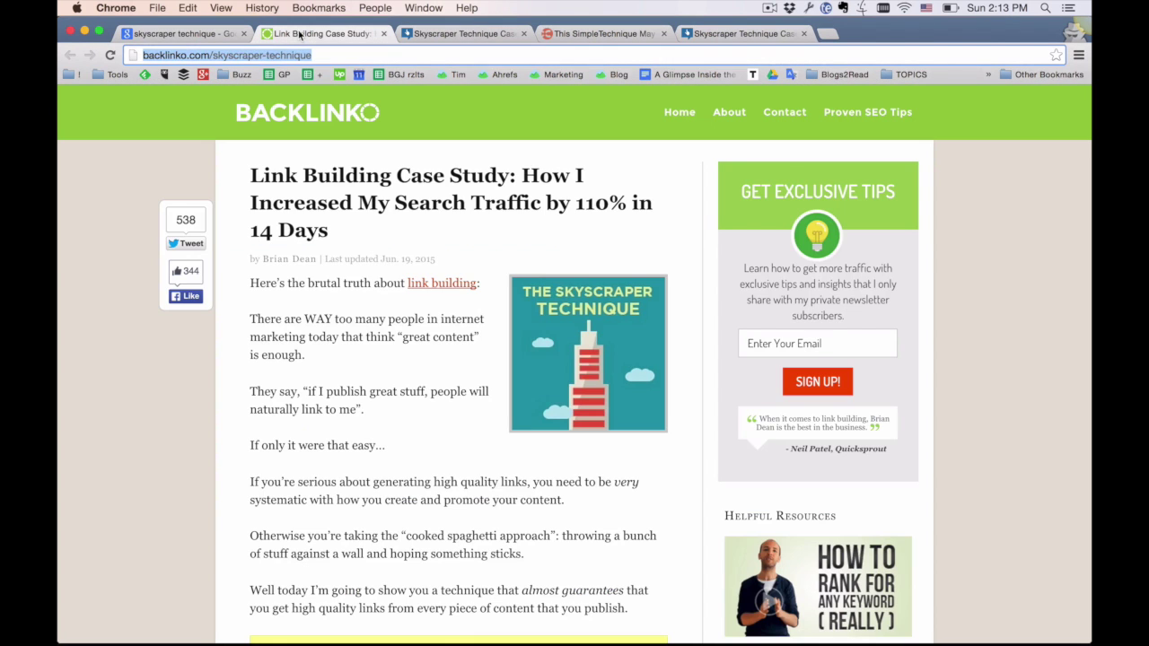
click(299, 55)
key(super+c)
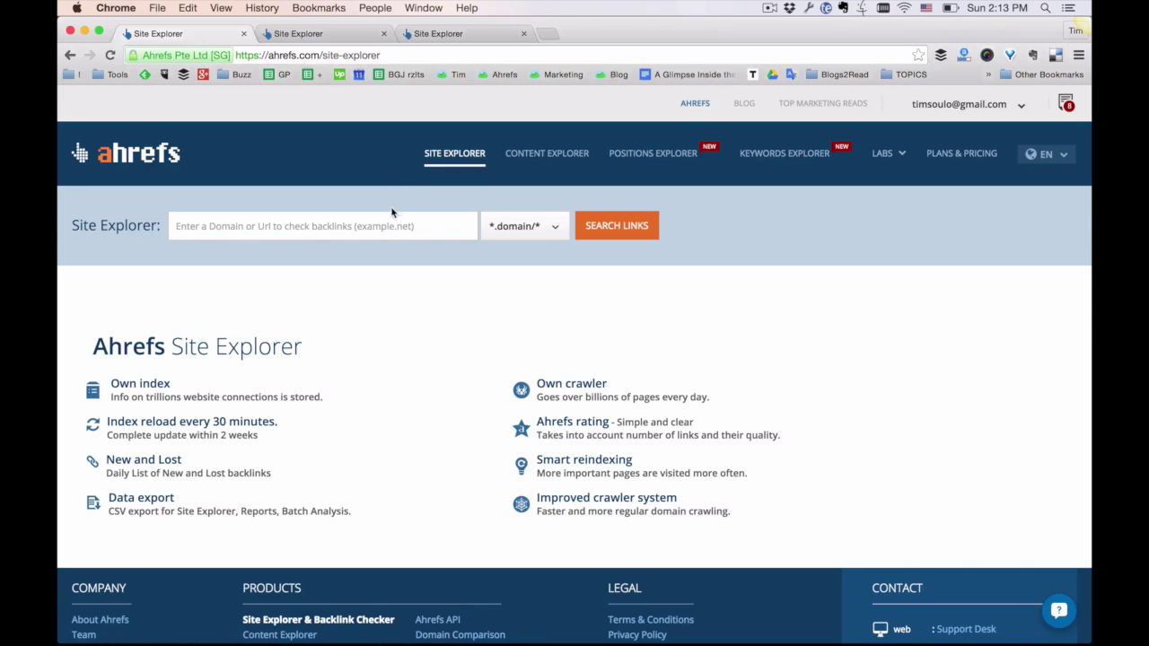
click(392, 224)
key(super+v)
click(534, 229)
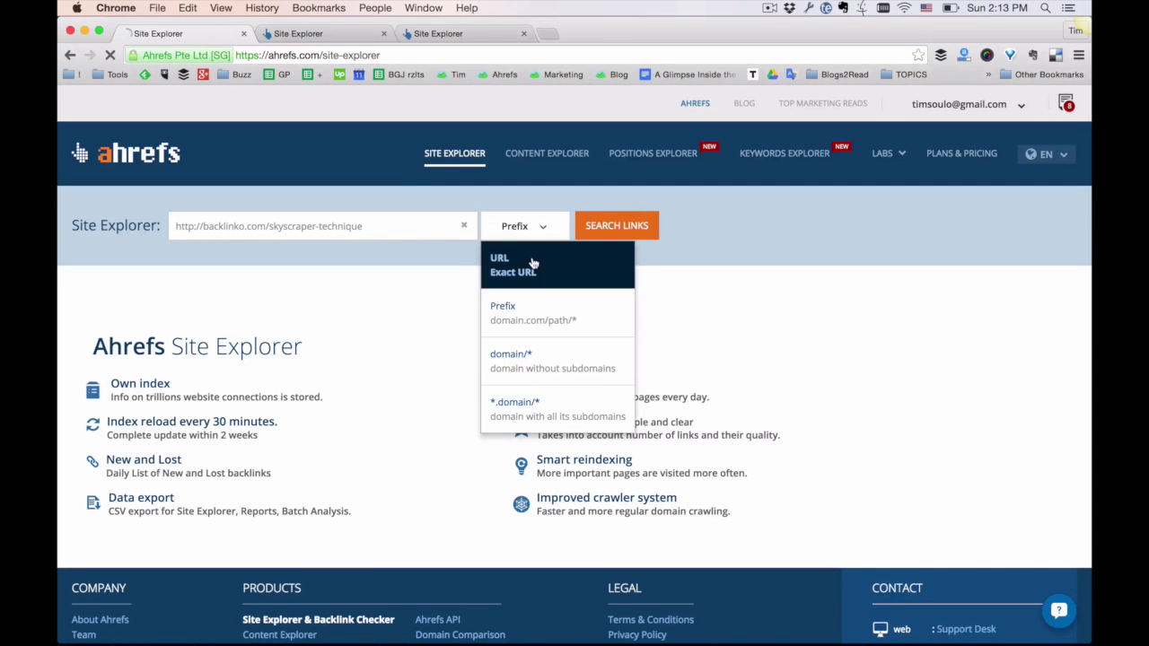
click(532, 259)
click(579, 236)
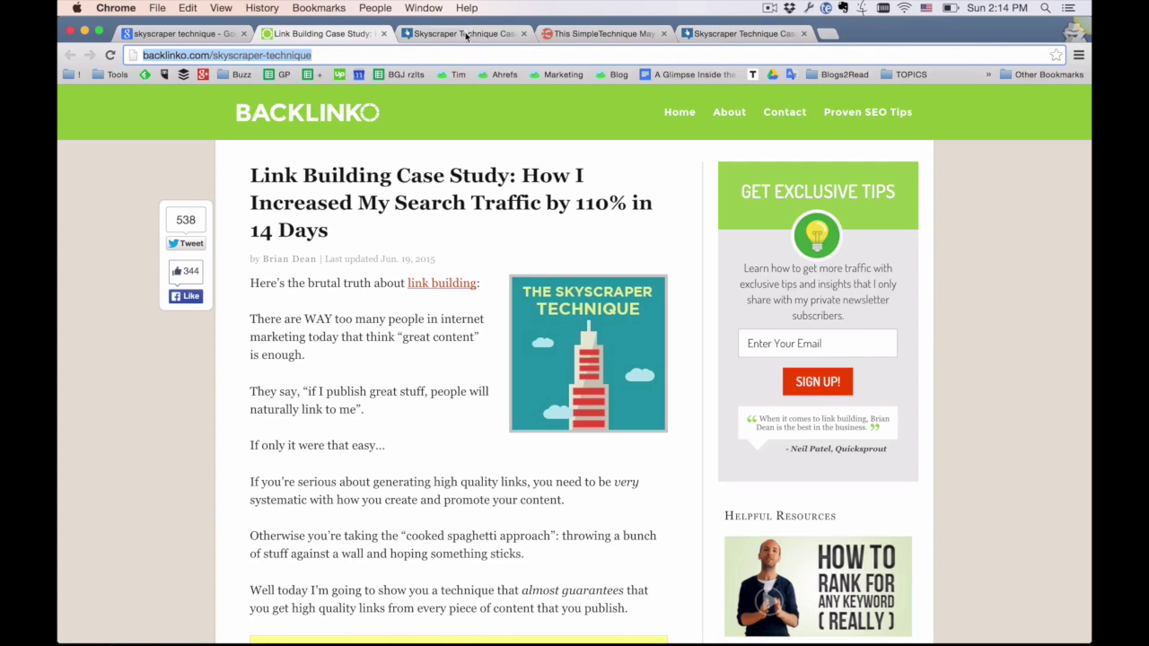
Look up the Ahrefs Blog and CoSchedule articles in Site Explorer by exact URL and compare their overviews with Backlinko's
click(465, 33)
click(394, 56)
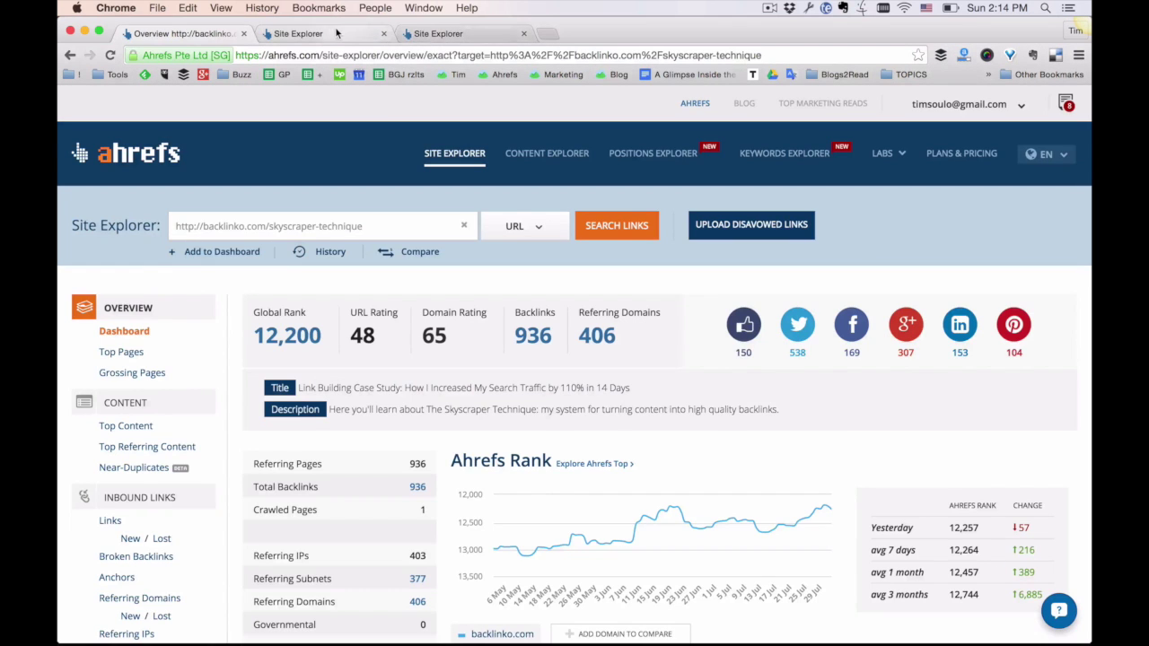
click(465, 33)
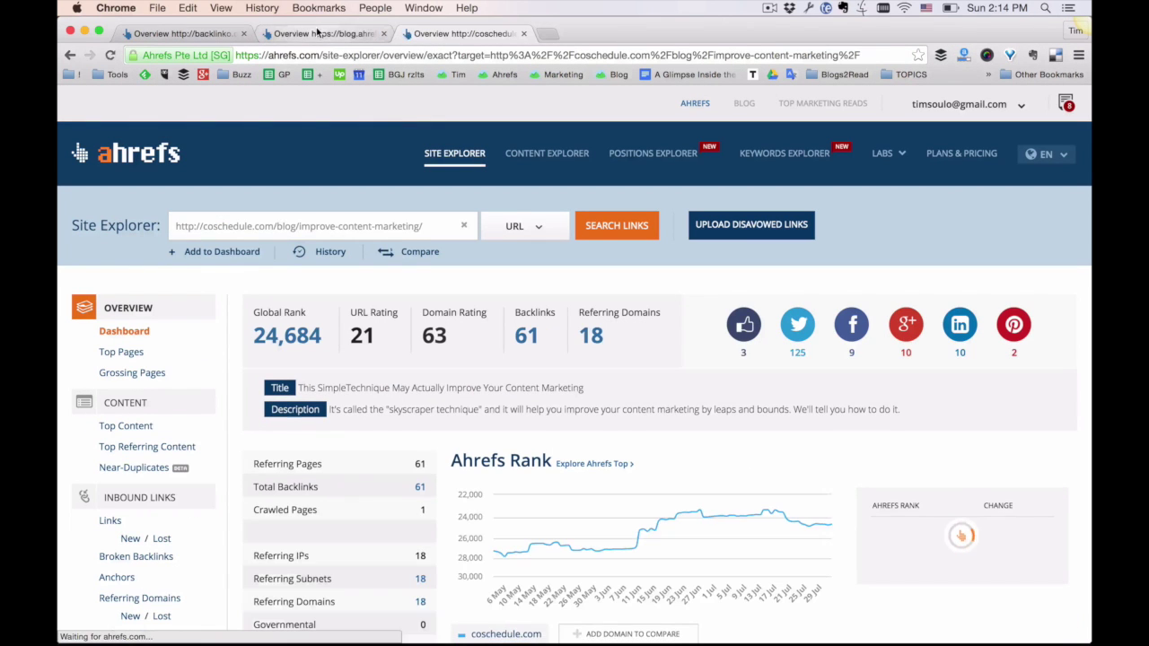
click(317, 34)
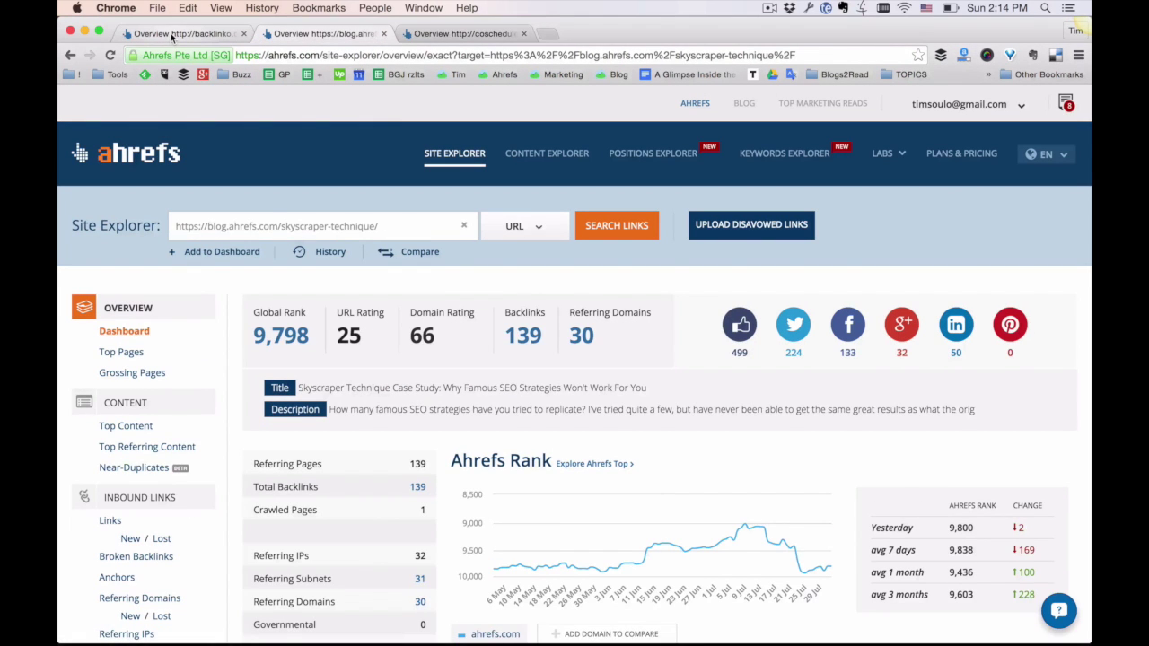
click(171, 36)
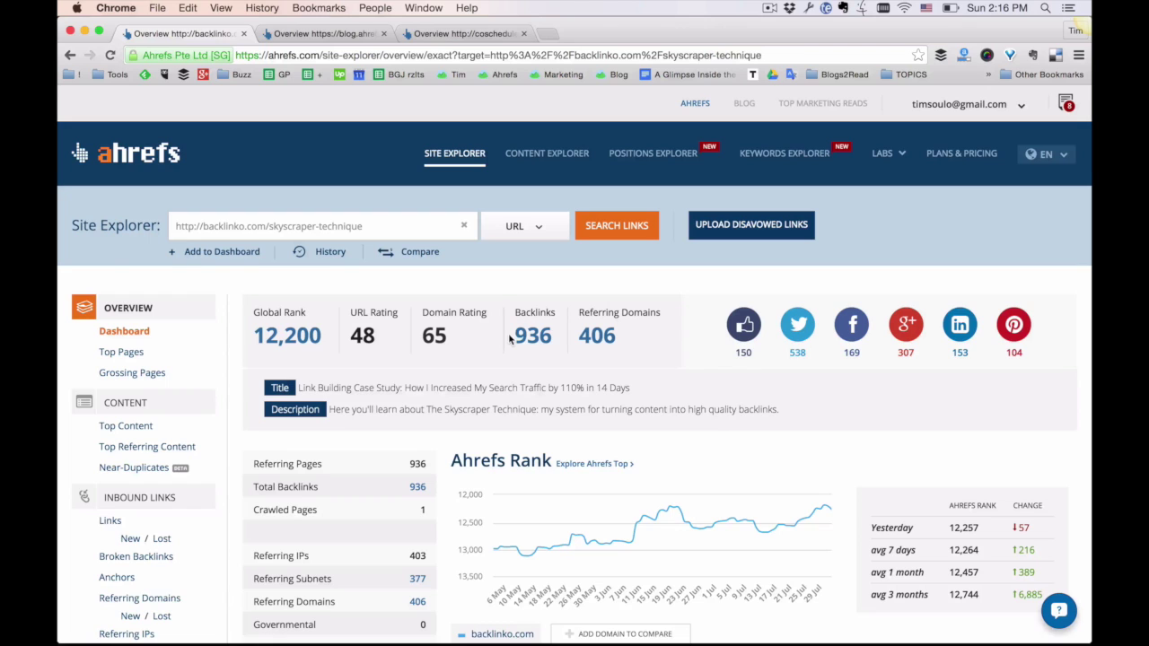
Compare the backlink counts of the Backlinko, Ahrefs Blog and CoSchedule articles, highlighting each figure in its overview
drag(509, 338, 558, 340)
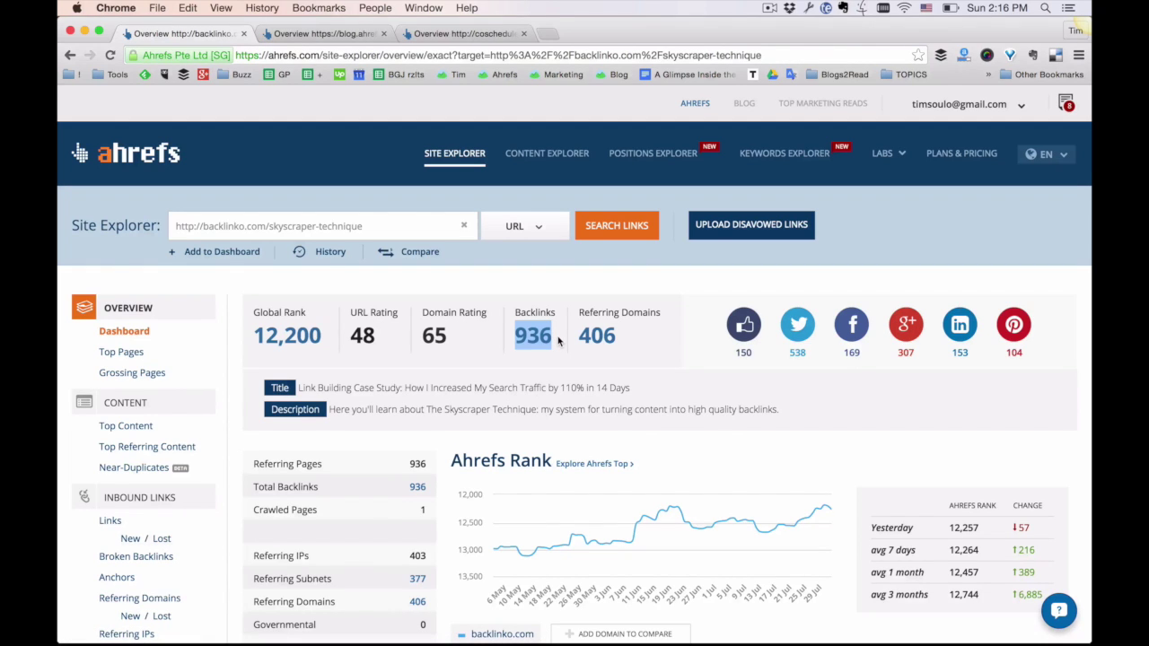
click(313, 34)
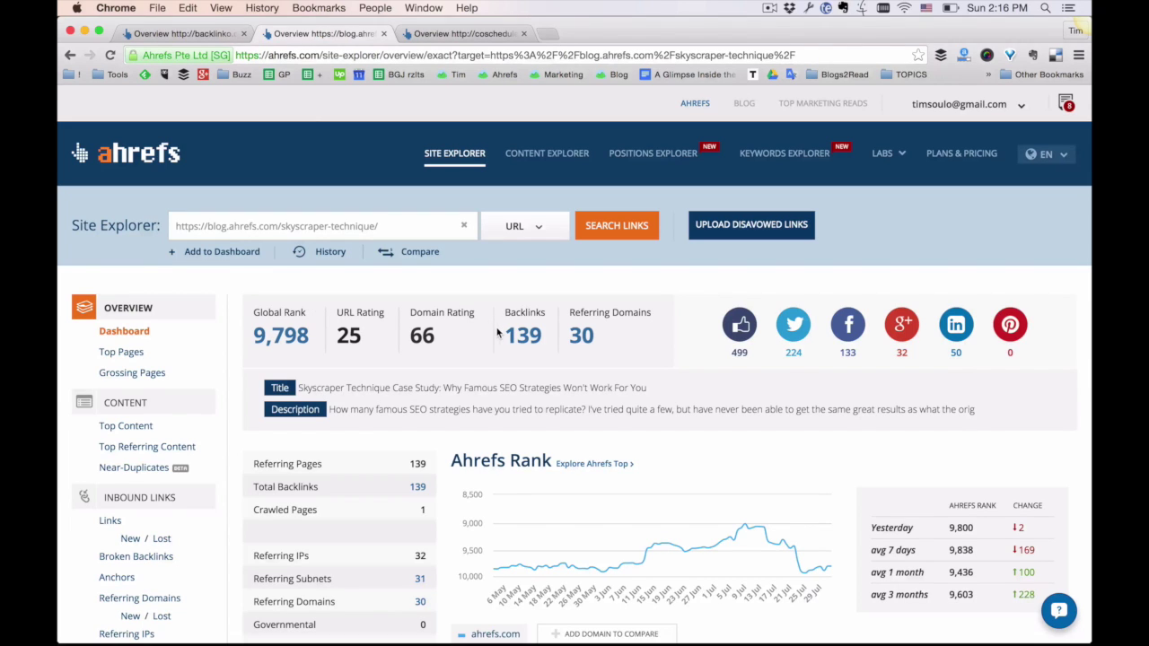
drag(503, 336, 539, 343)
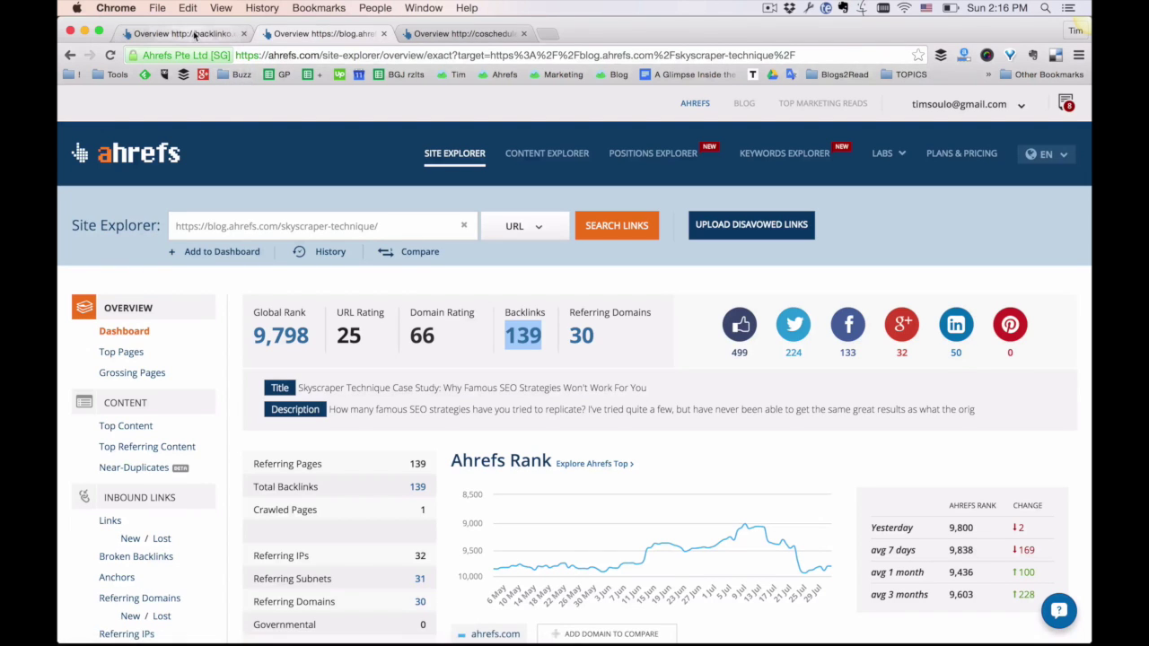
click(194, 35)
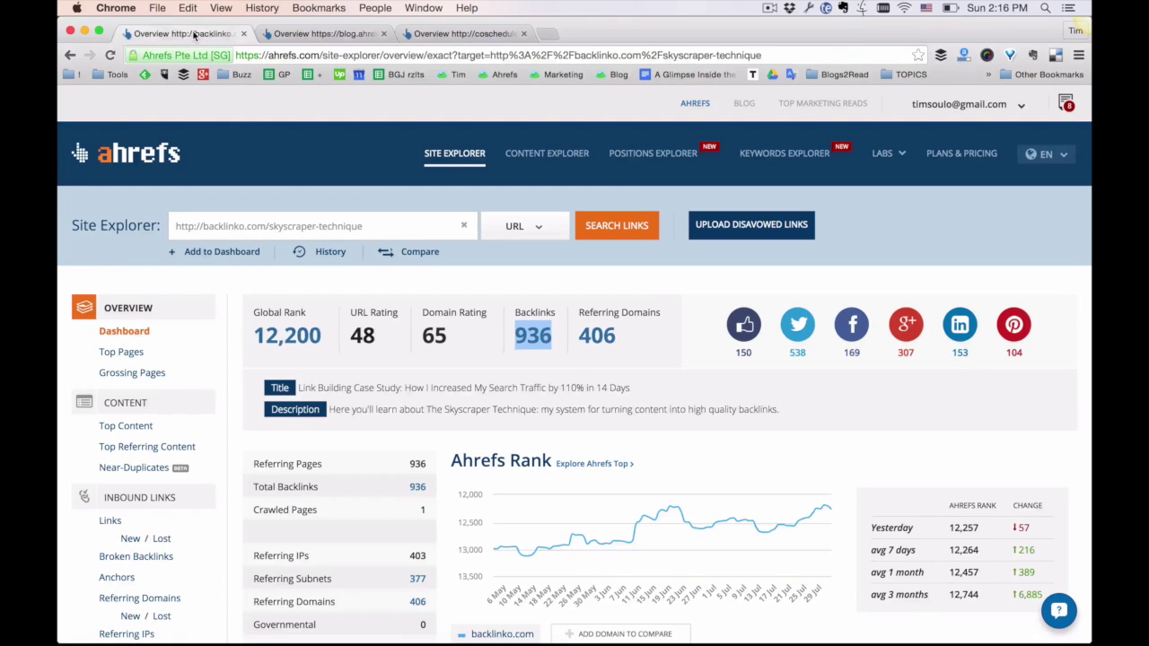
click(288, 34)
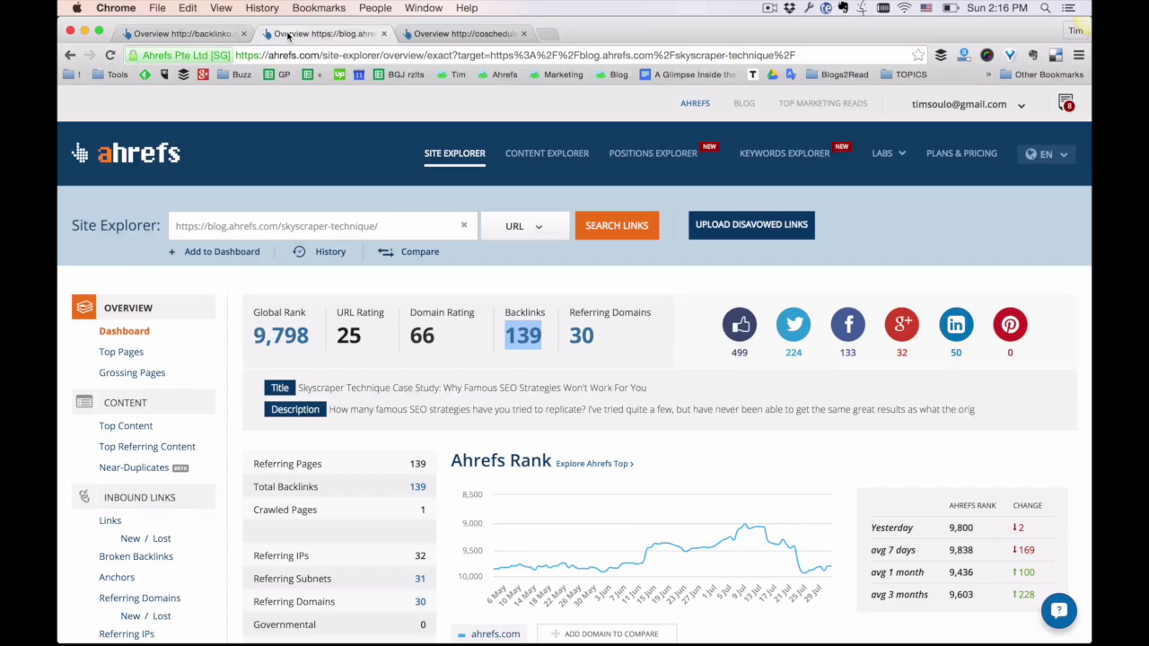
click(432, 34)
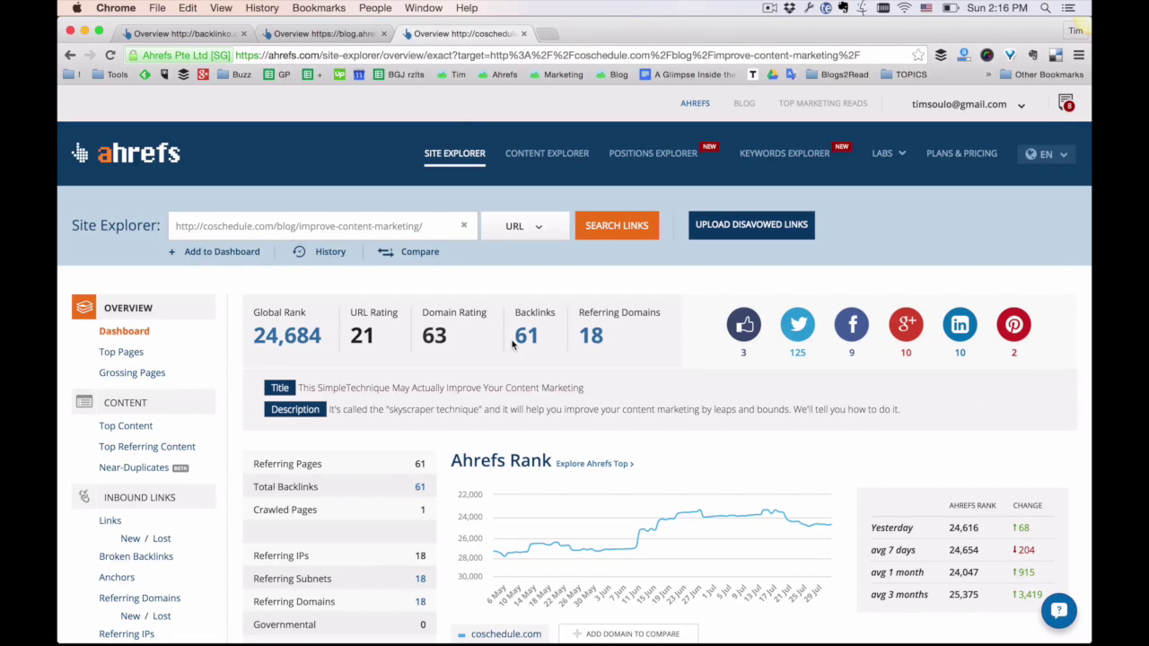
drag(514, 343, 535, 347)
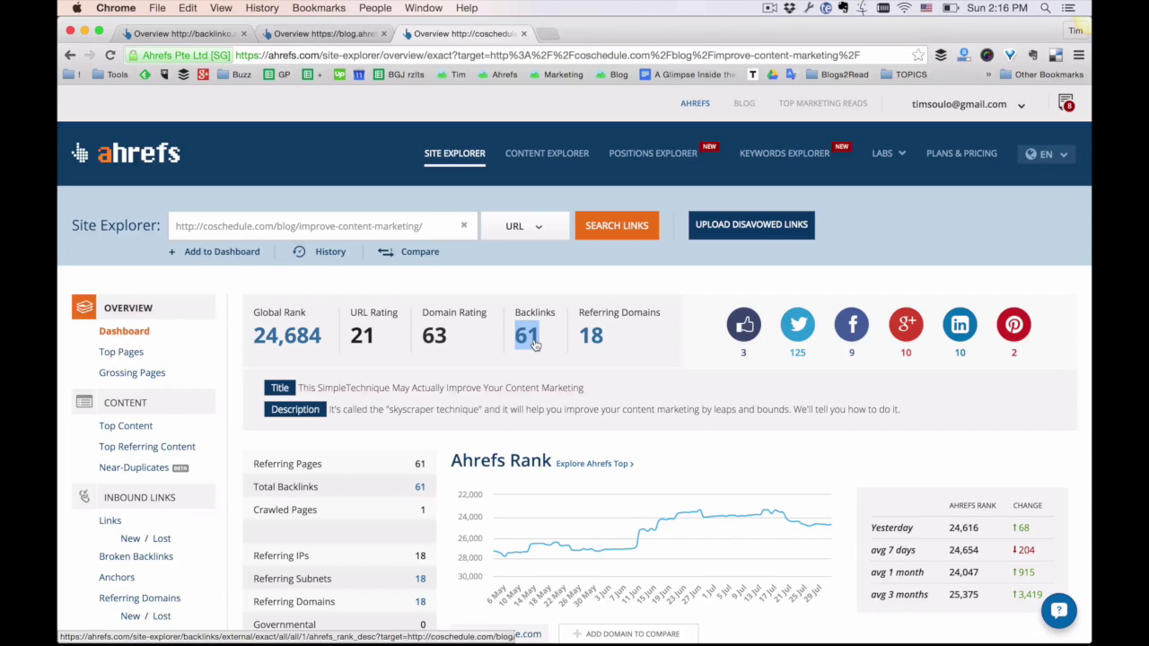
Compare the referring domains of the Backlinko, Ahrefs Blog and CoSchedule articles, highlighting each count and returning to the Ahrefs Blog overview
click(181, 34)
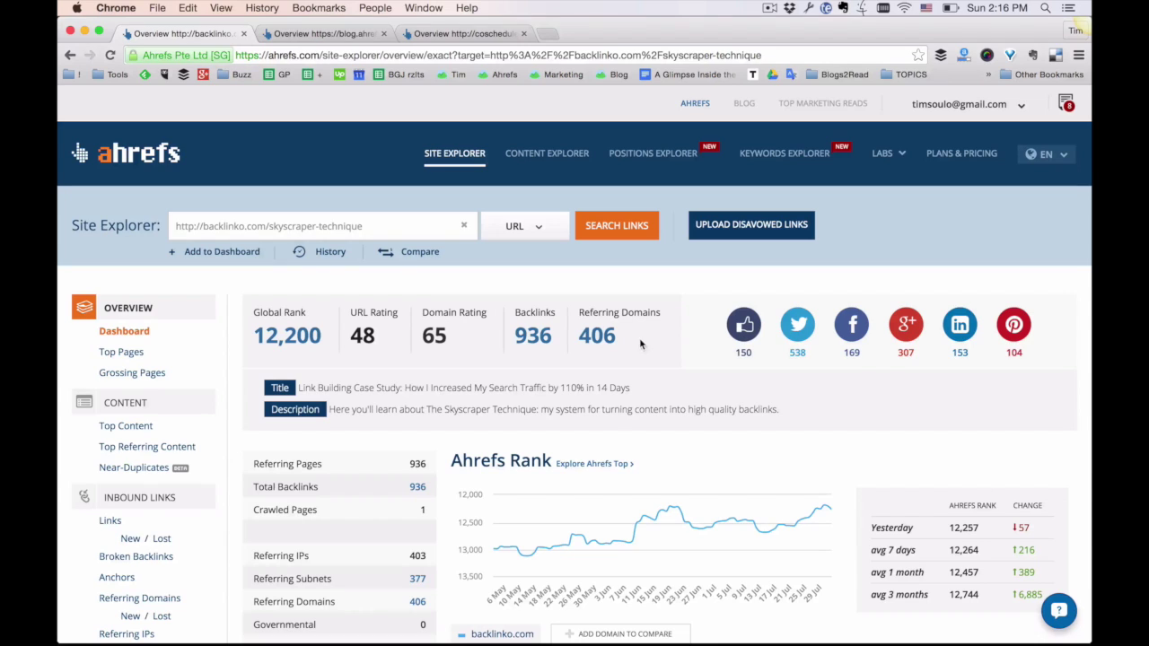
drag(618, 339, 584, 344)
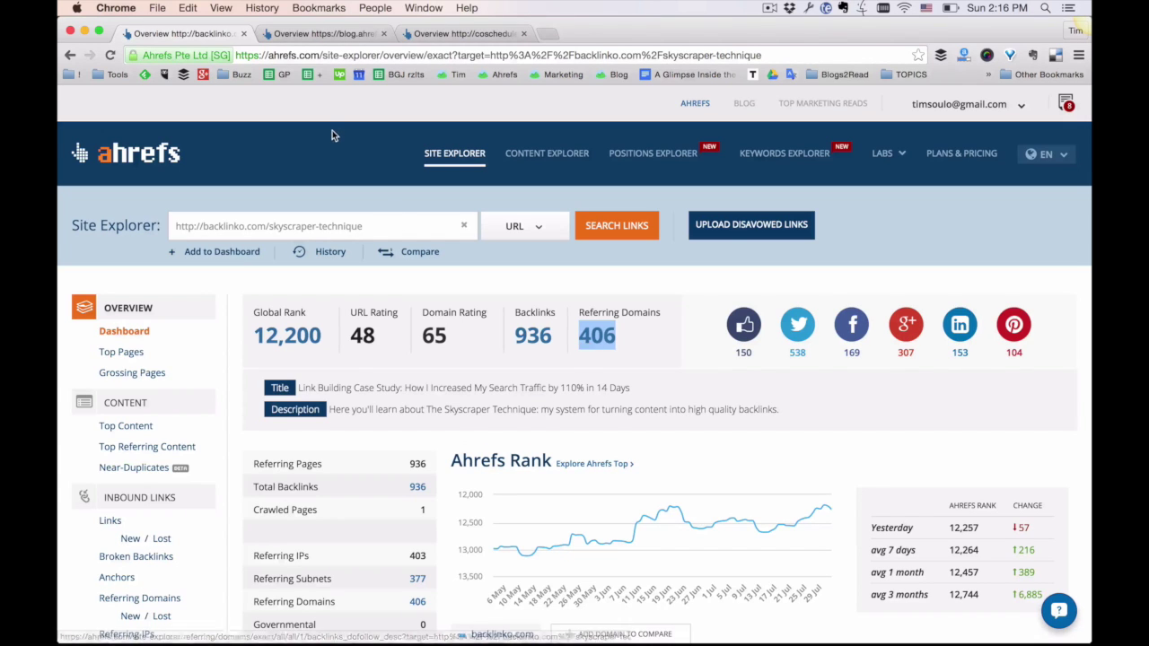
click(307, 35)
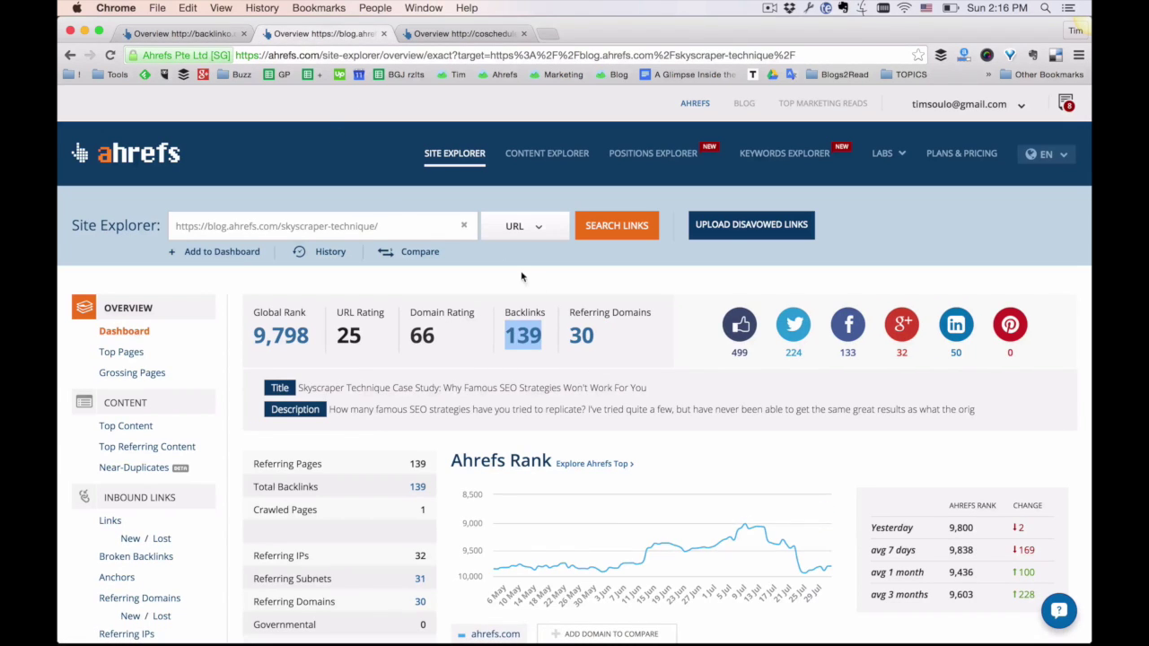
drag(609, 339, 558, 328)
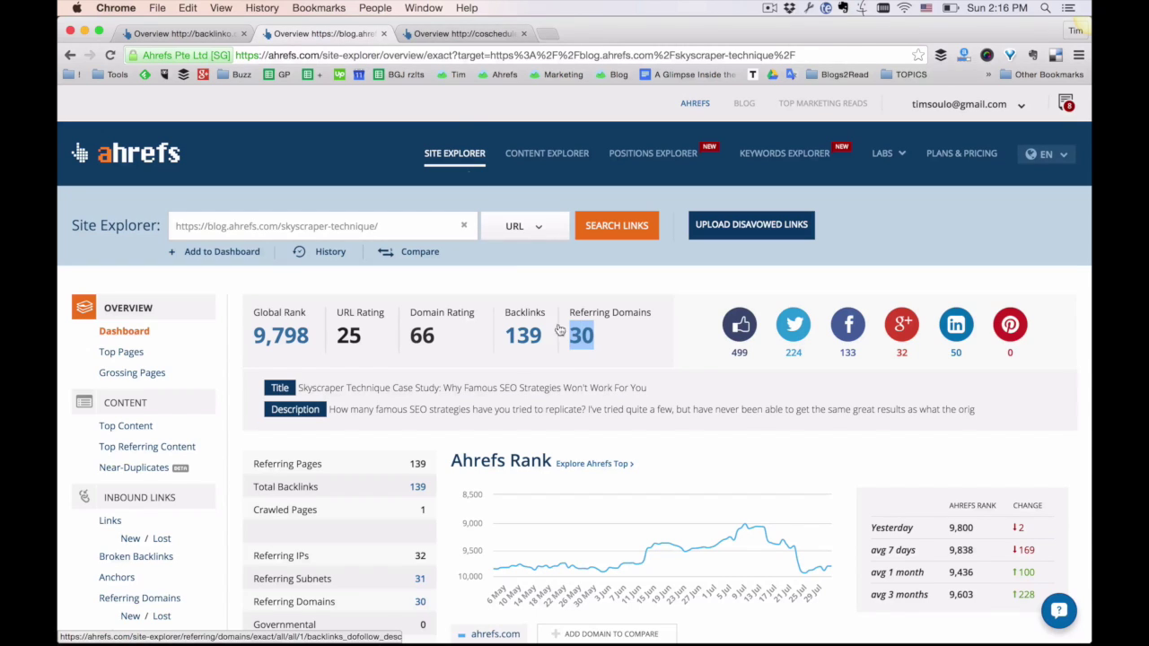
click(450, 34)
drag(579, 342, 605, 338)
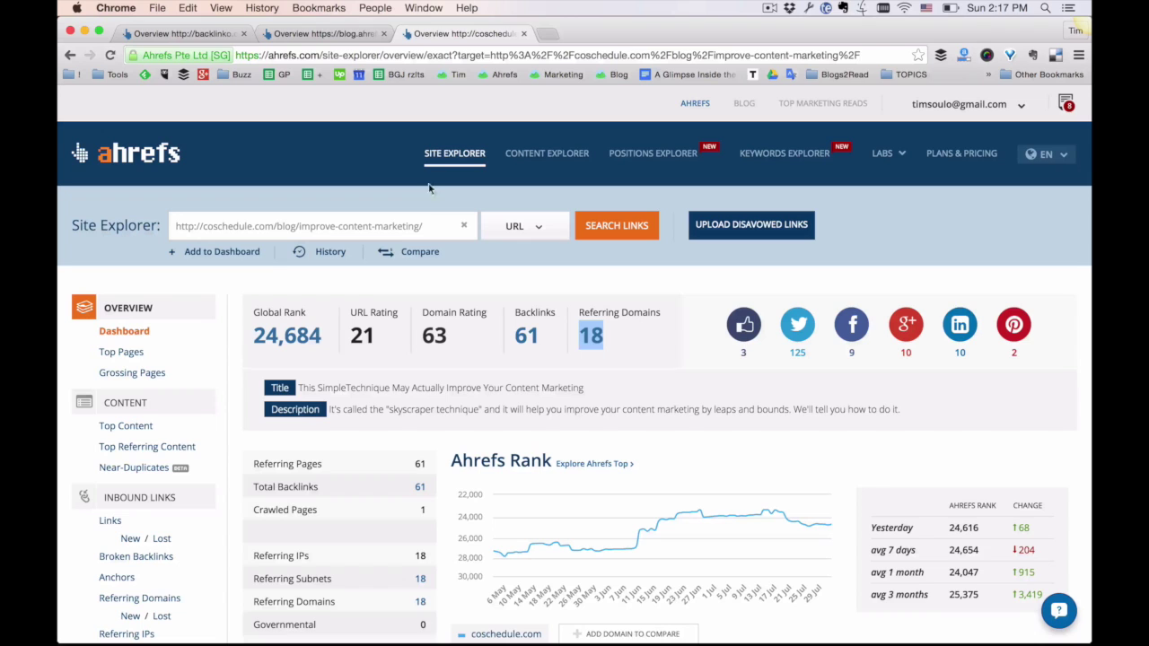
click(308, 34)
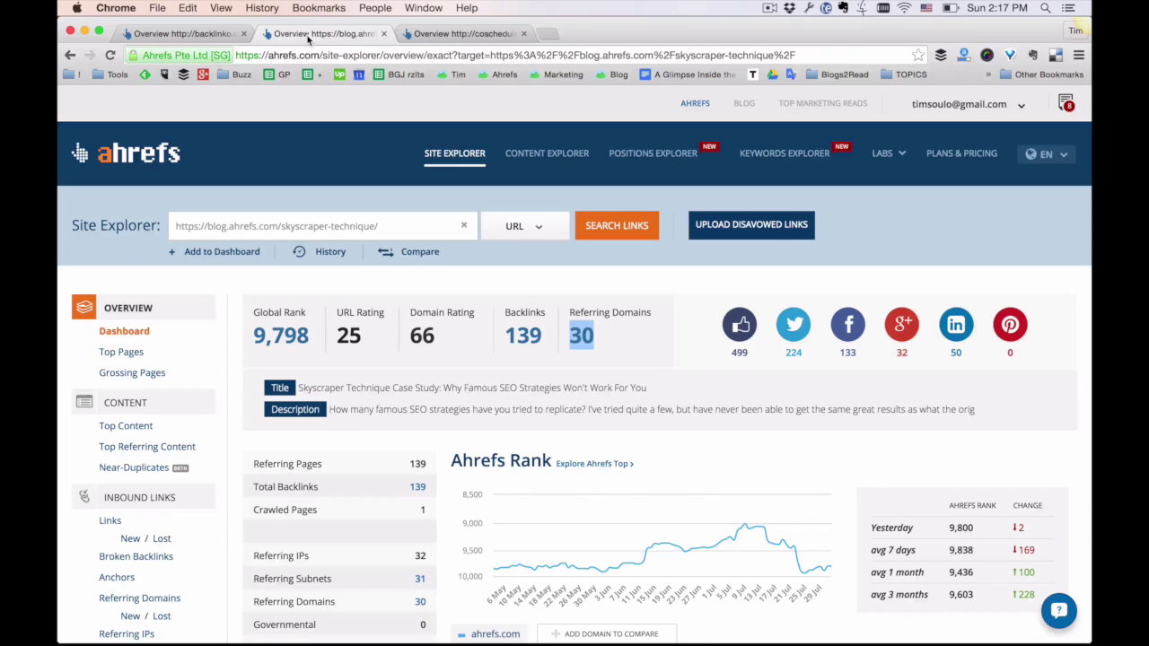
Highlight the Backlinko article's backlink count and examine its Anchors Cloud, highlighting the share of the "skyscraper technique" anchor
click(191, 36)
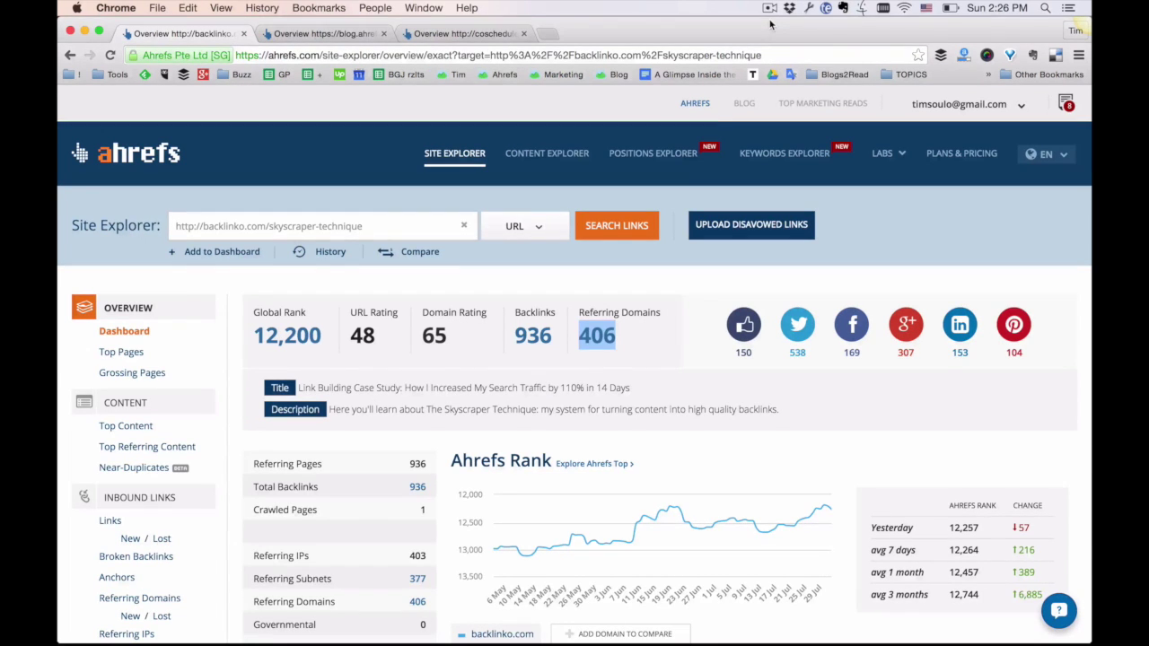
double_click(534, 336)
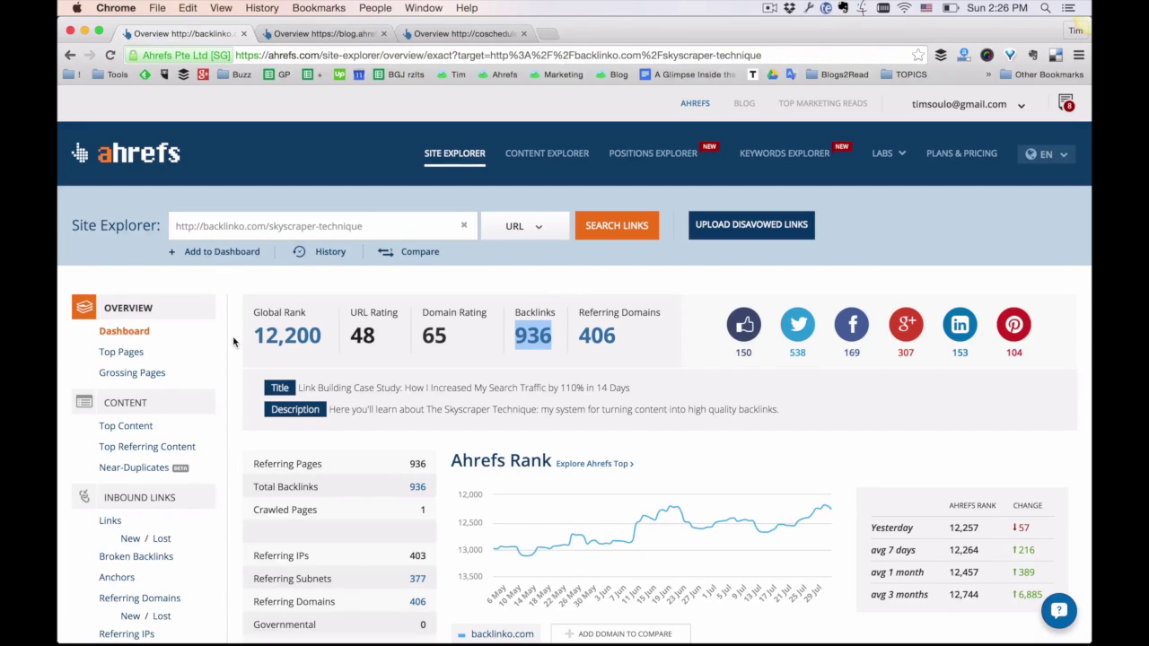
scroll(233, 341, down, 15)
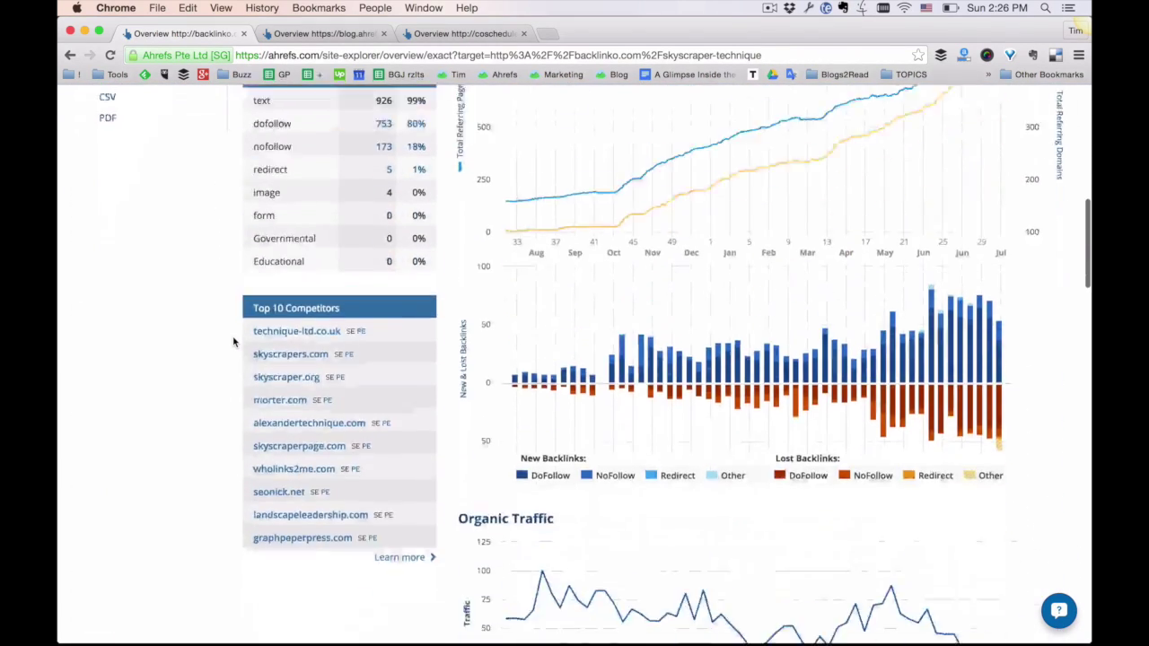
scroll(234, 341, down, 15)
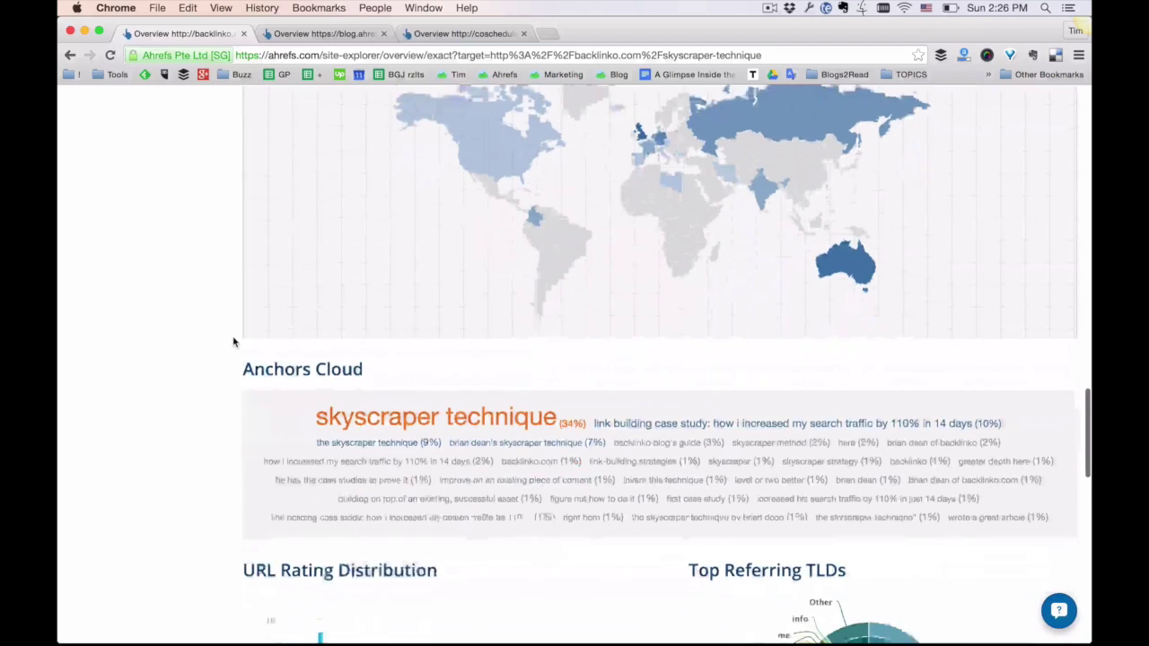
scroll(229, 269, down, 3)
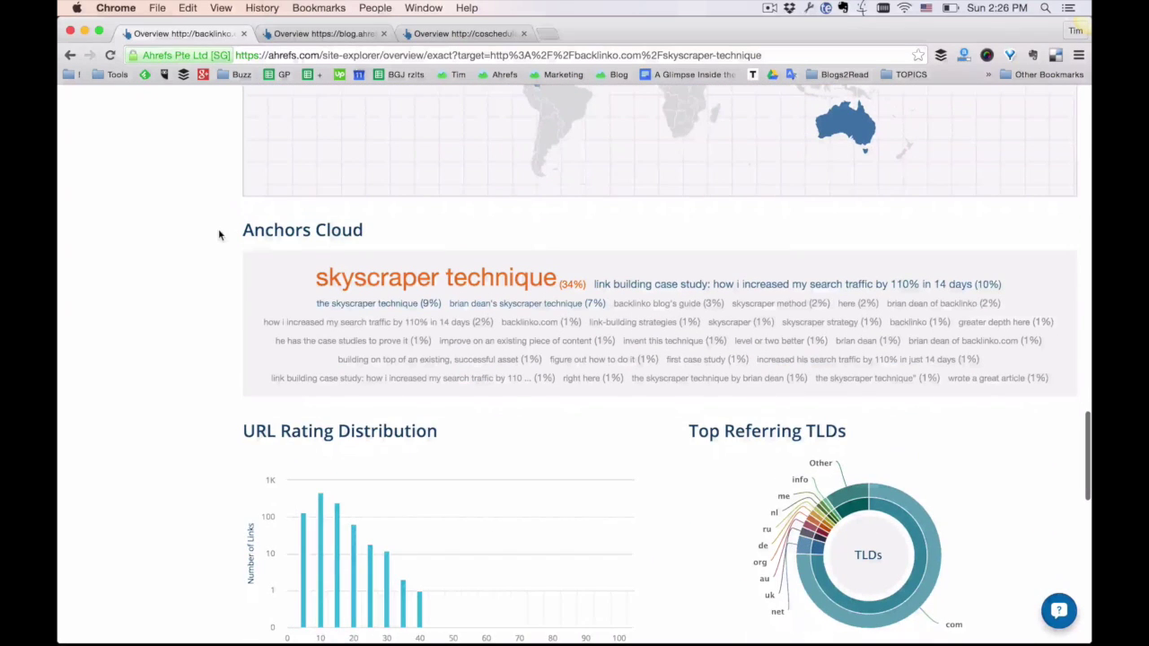
drag(221, 231, 373, 220)
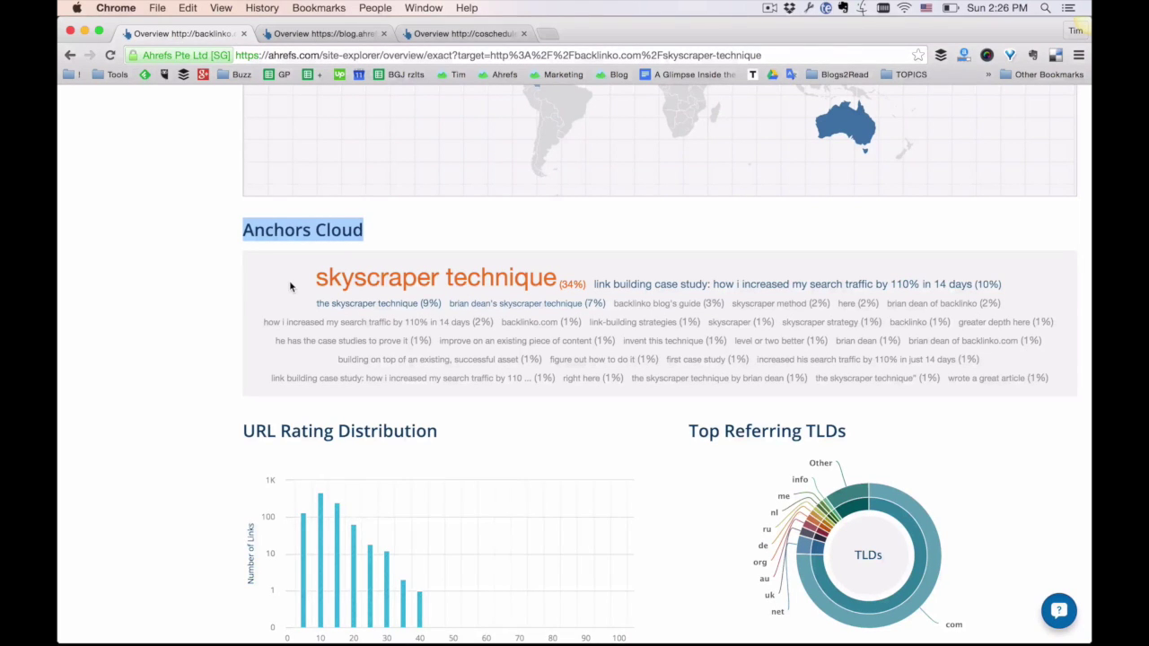
drag(290, 284, 582, 285)
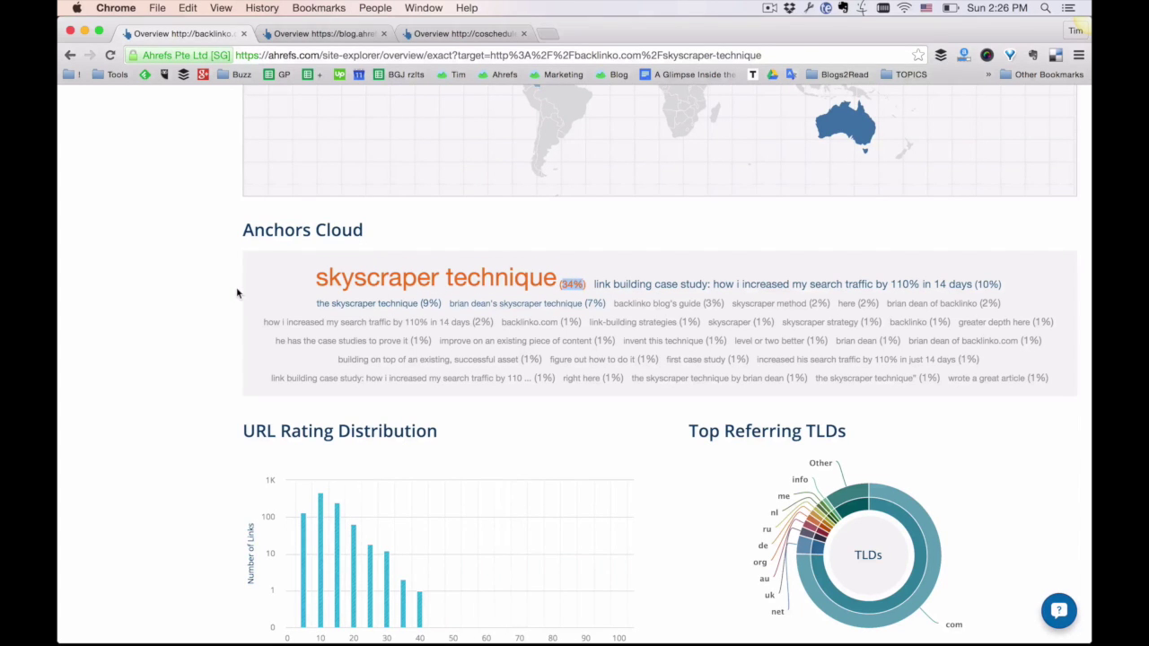
Examine the Anchors Cloud of the Ahrefs Blog article and highlight the "illustrate key points" anchor
click(304, 33)
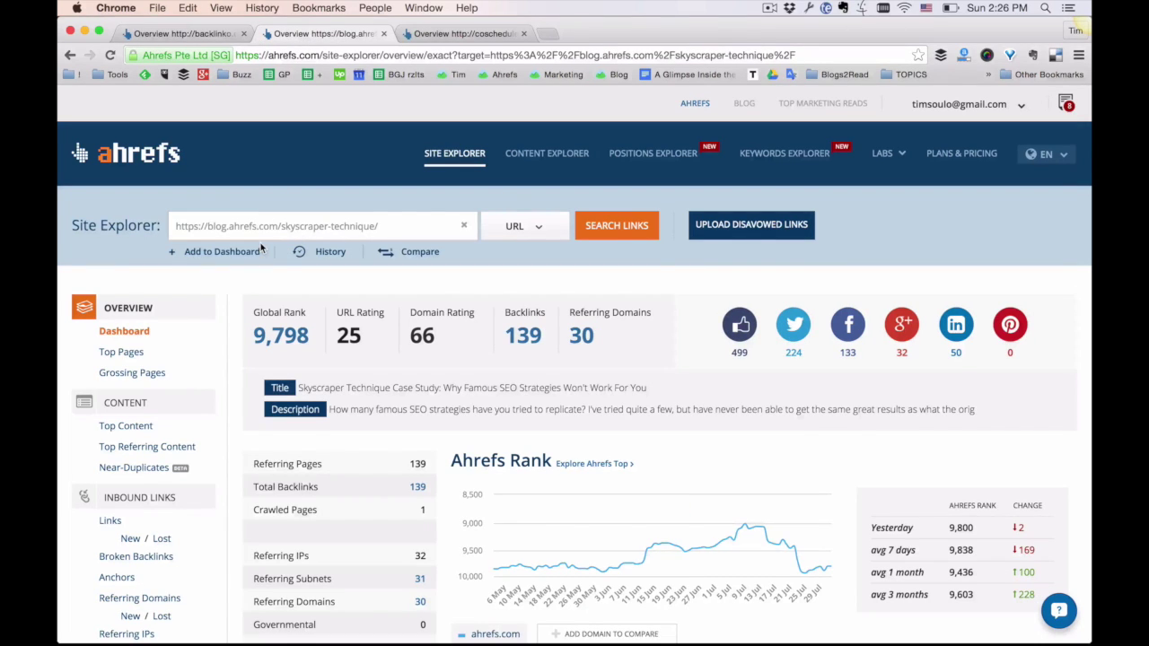
scroll(261, 248, down, 20)
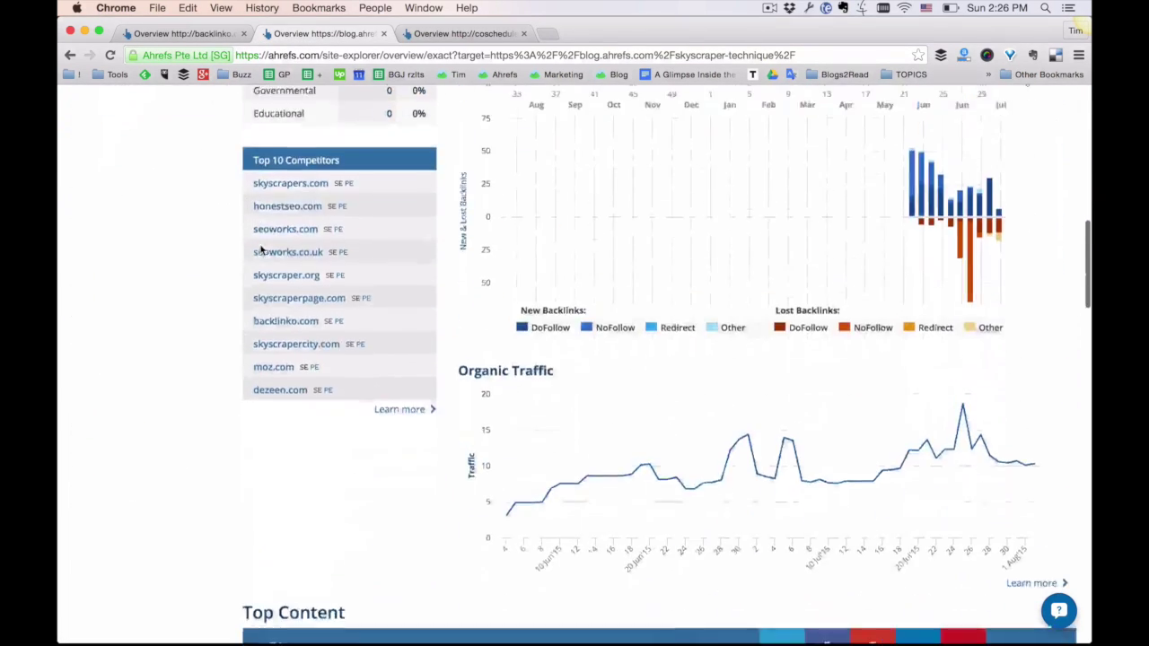
scroll(261, 248, down, 15)
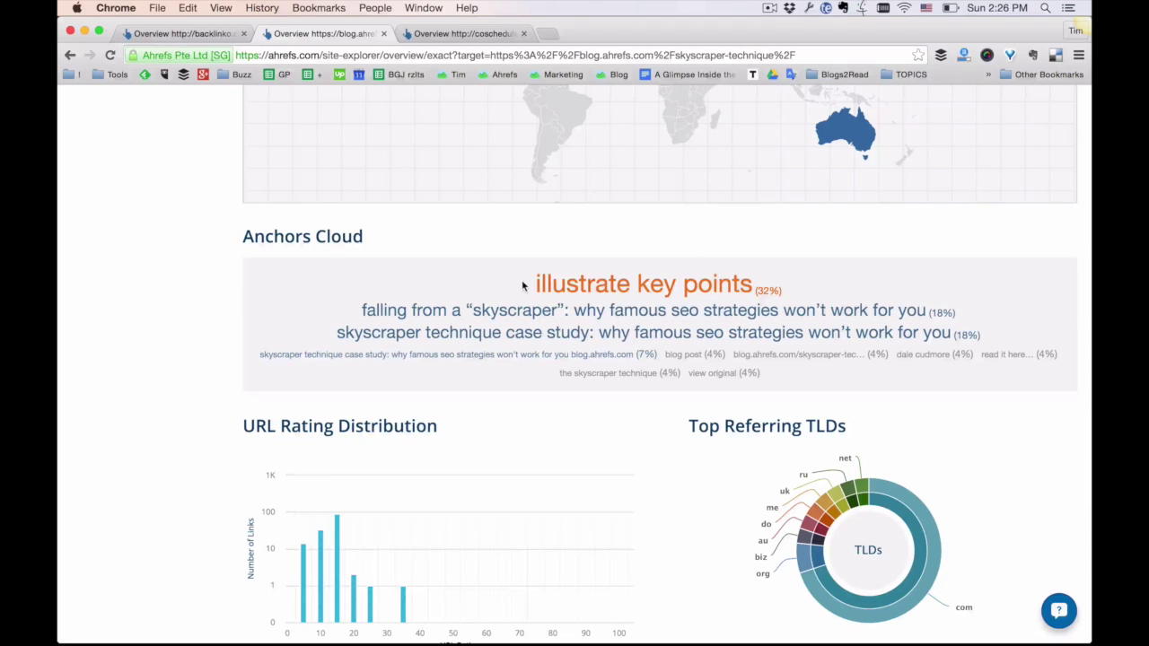
drag(526, 284, 752, 271)
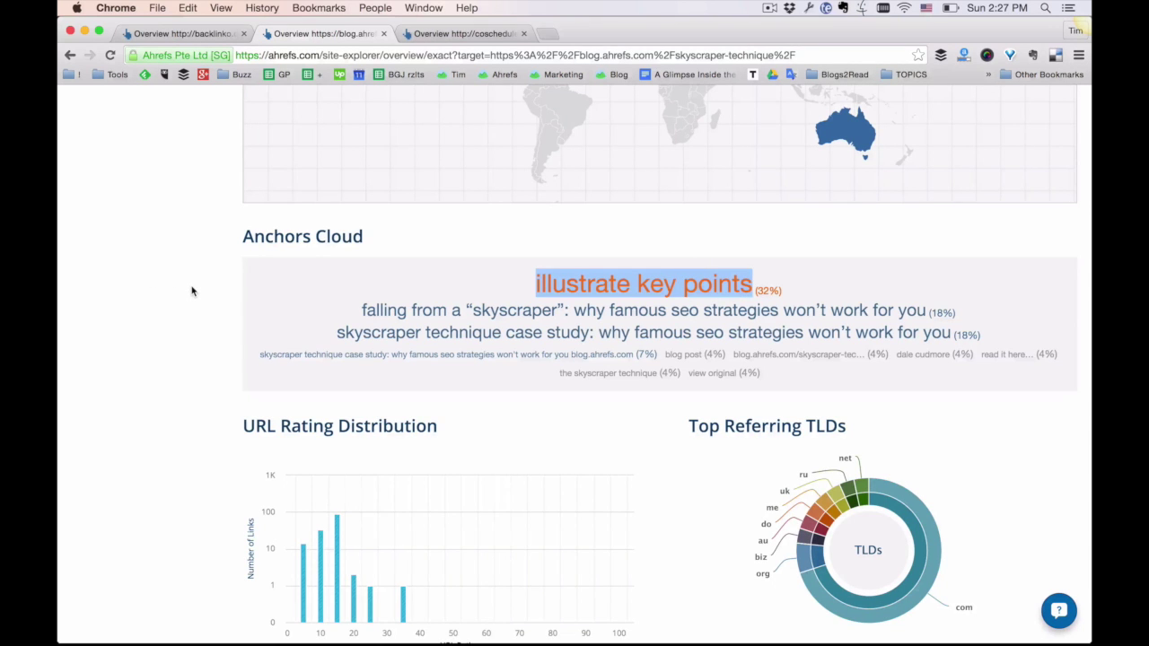
Examine the CoSchedule article's Anchors Cloud and highlight the share of the "skyscraper technique" anchor
click(453, 34)
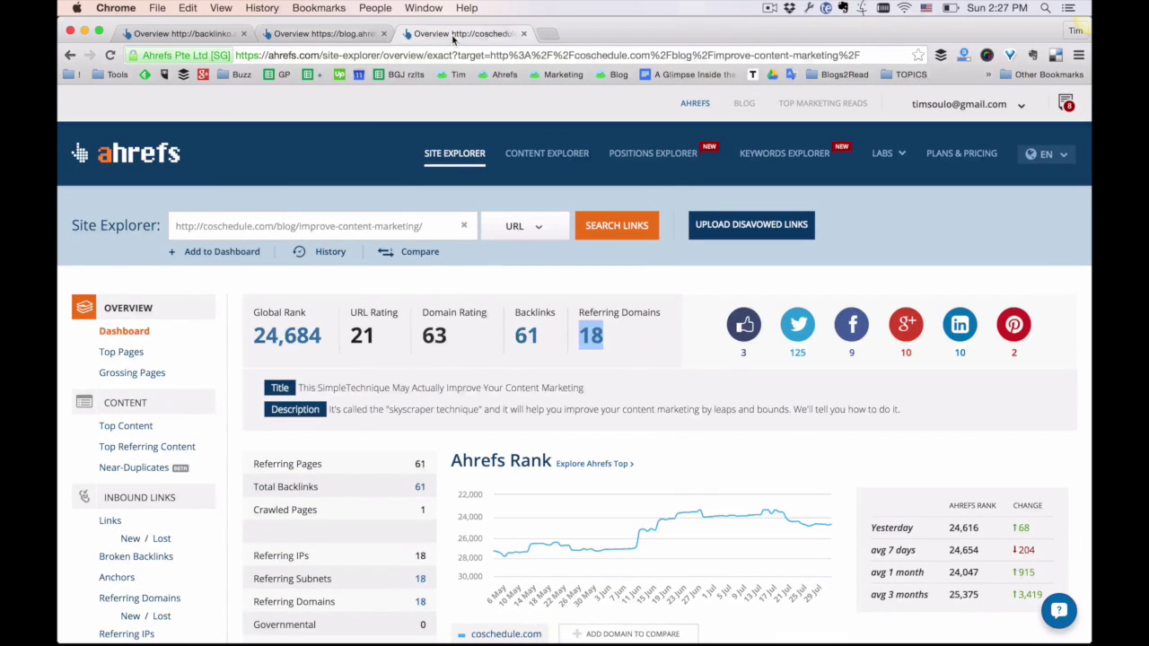
scroll(240, 274, down, 15)
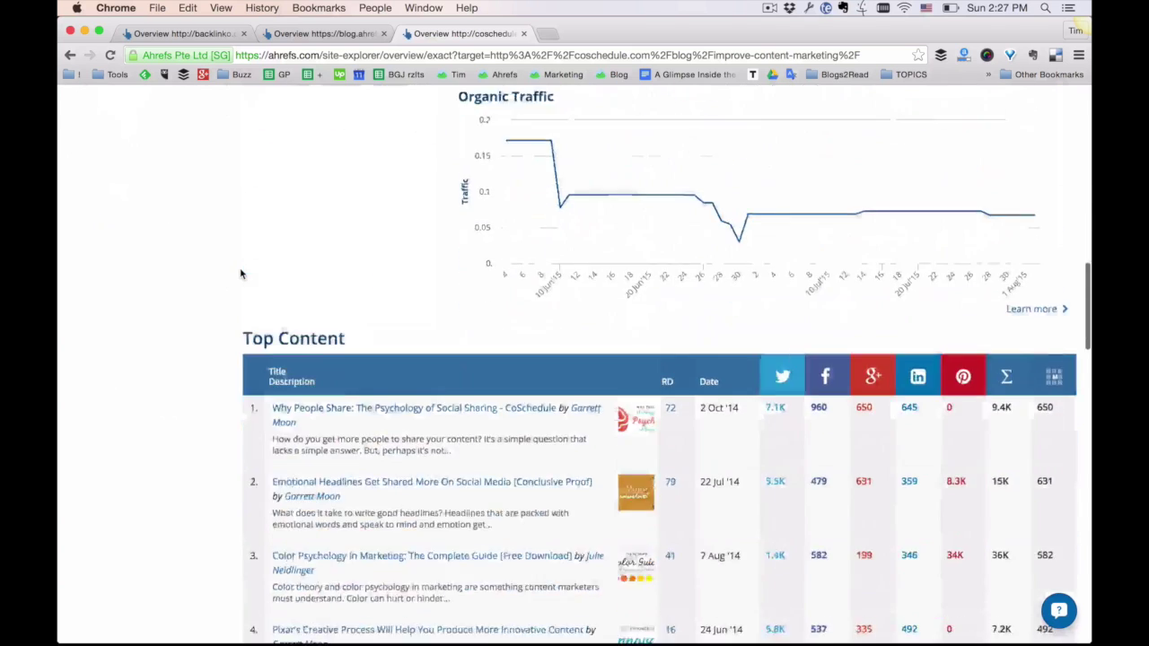
scroll(240, 273, down, 15)
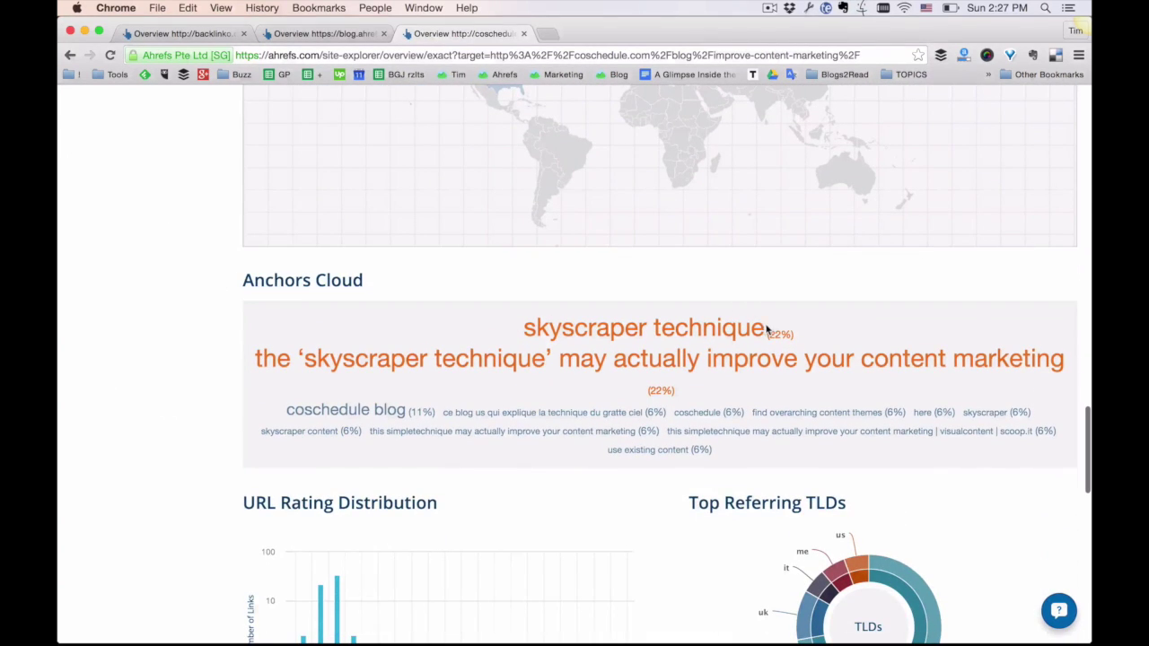
drag(524, 332, 787, 335)
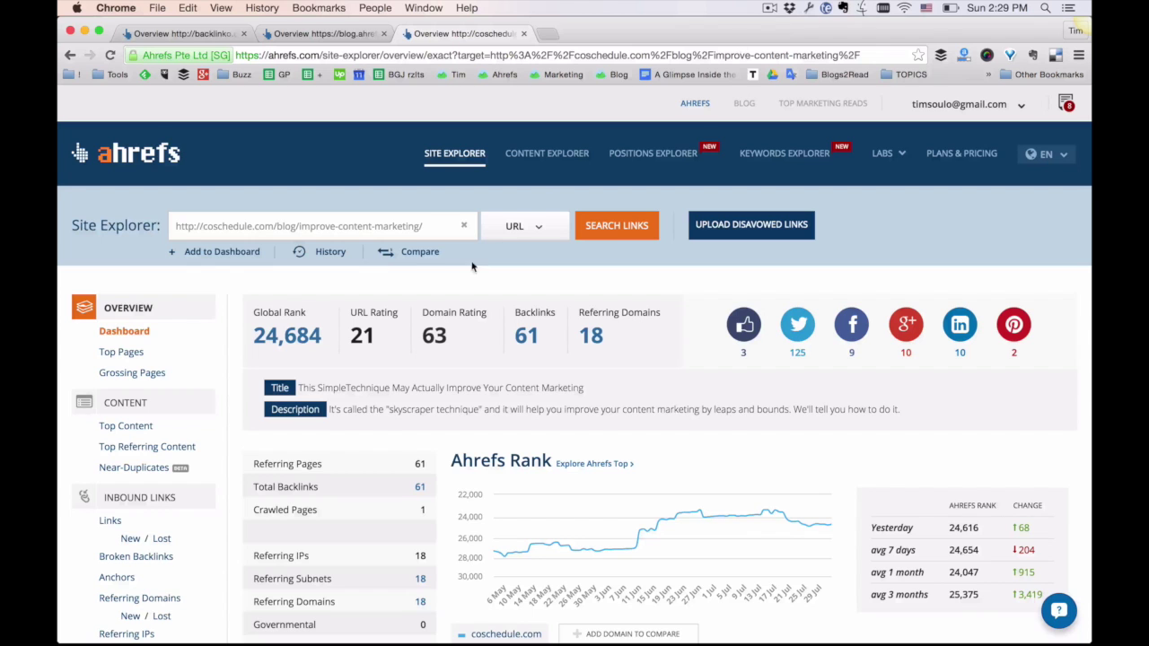
Return to the start of the Ahrefs Blog article's overview and highlight its referring domains count
click(325, 34)
scroll(444, 339, up, 15)
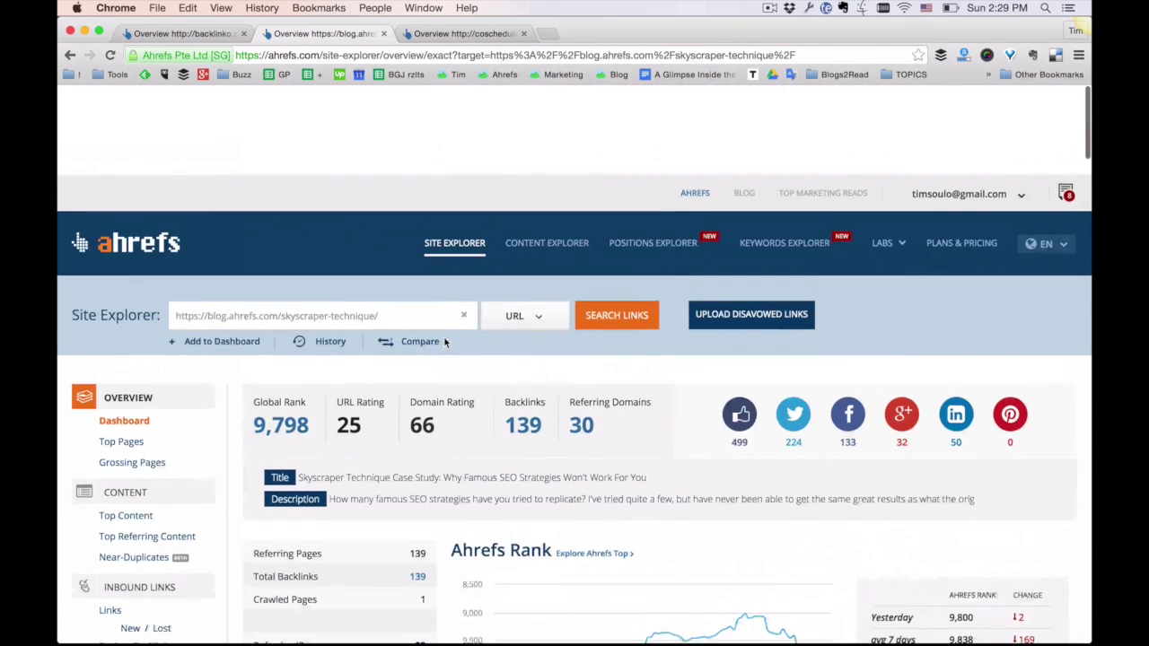
drag(612, 348, 571, 342)
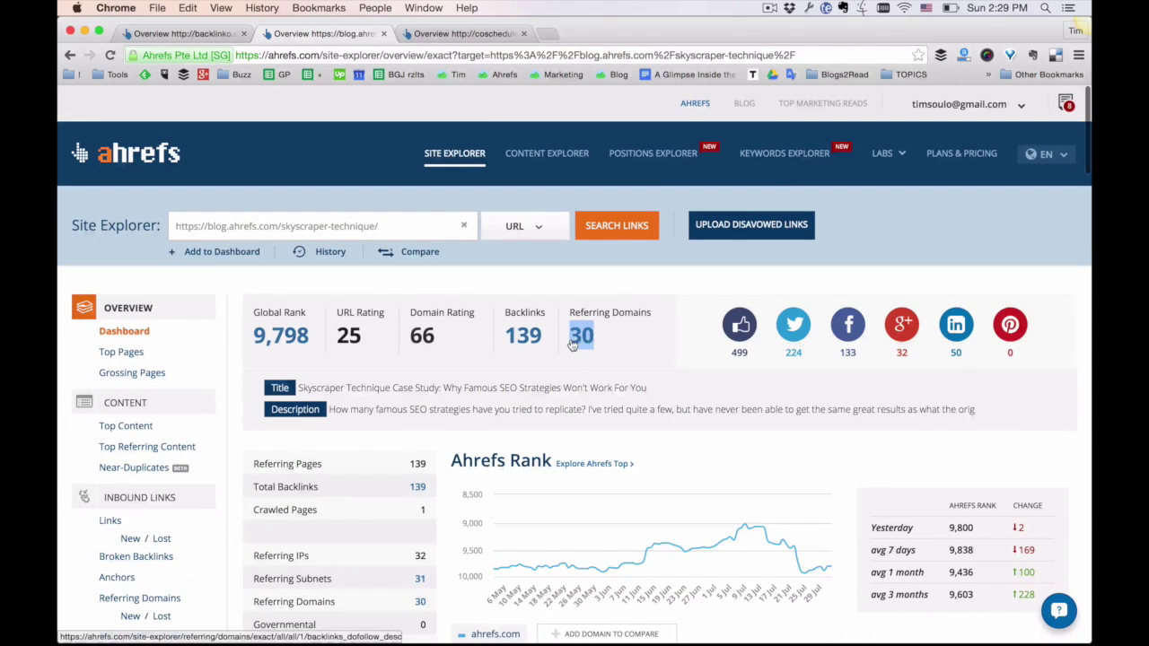
Review the CoSchedule article's Anchors Cloud and overview metrics again, and switch back to the Ahrefs Blog overview
click(467, 34)
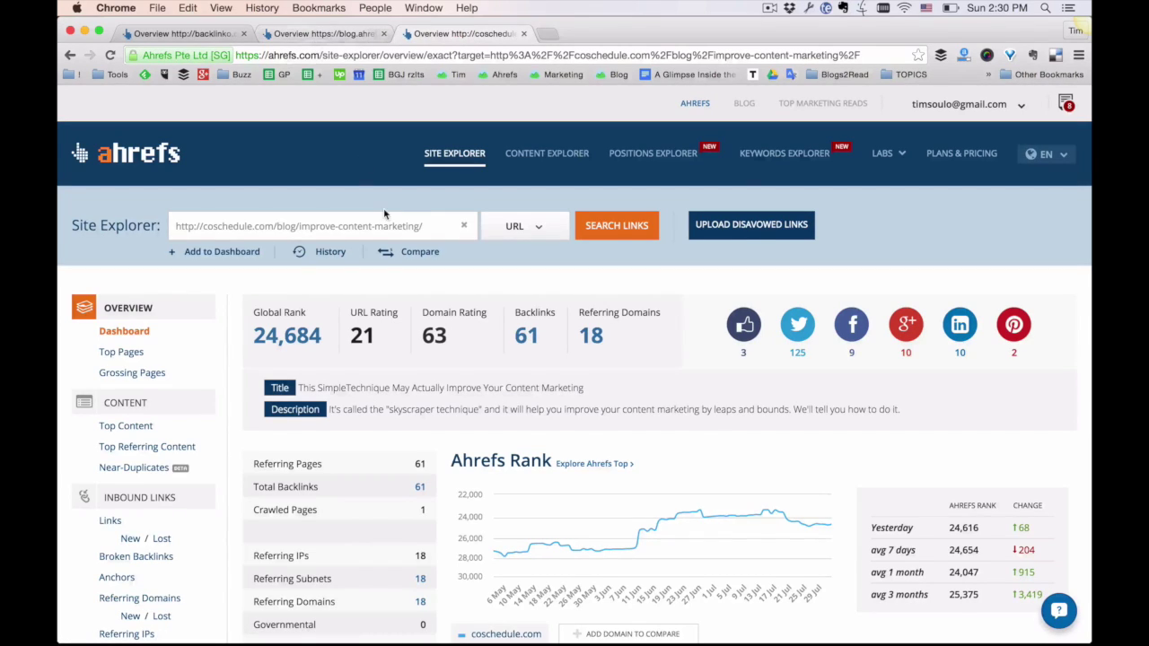
scroll(384, 214, down, 20)
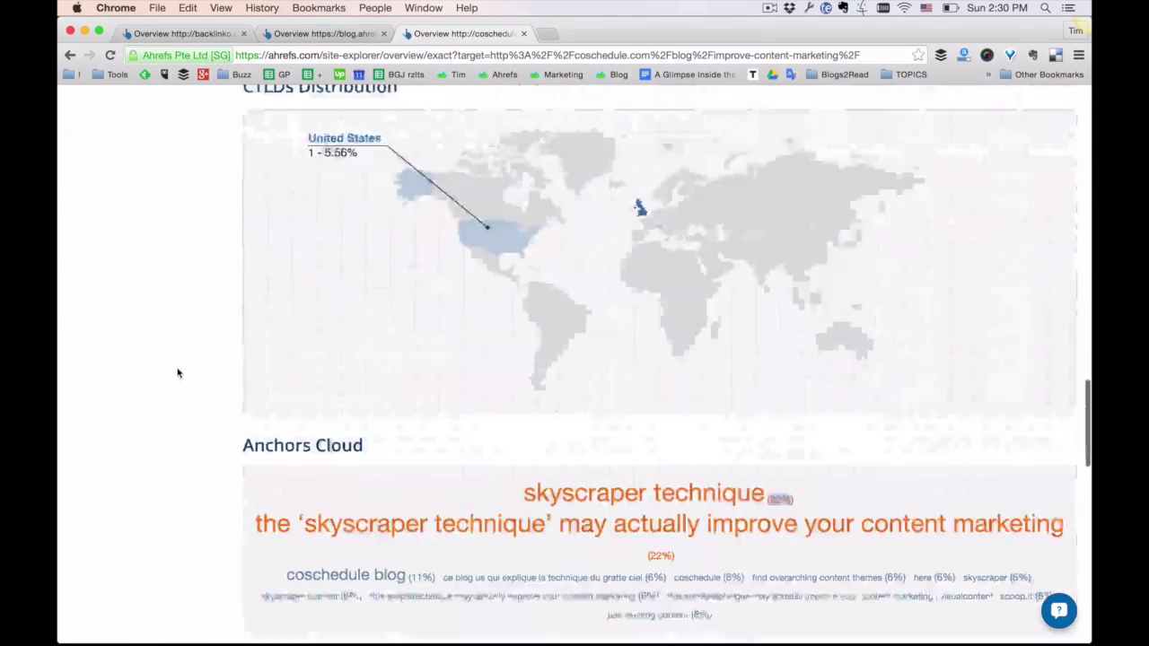
scroll(178, 373, down, 5)
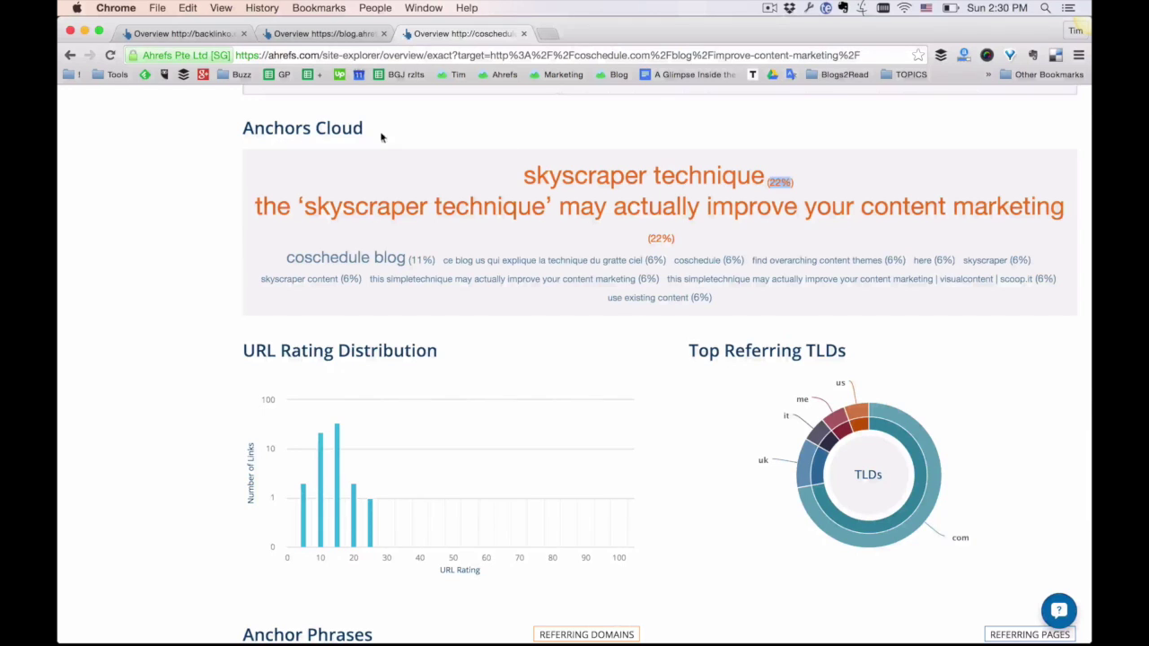
scroll(508, 144, up, 8)
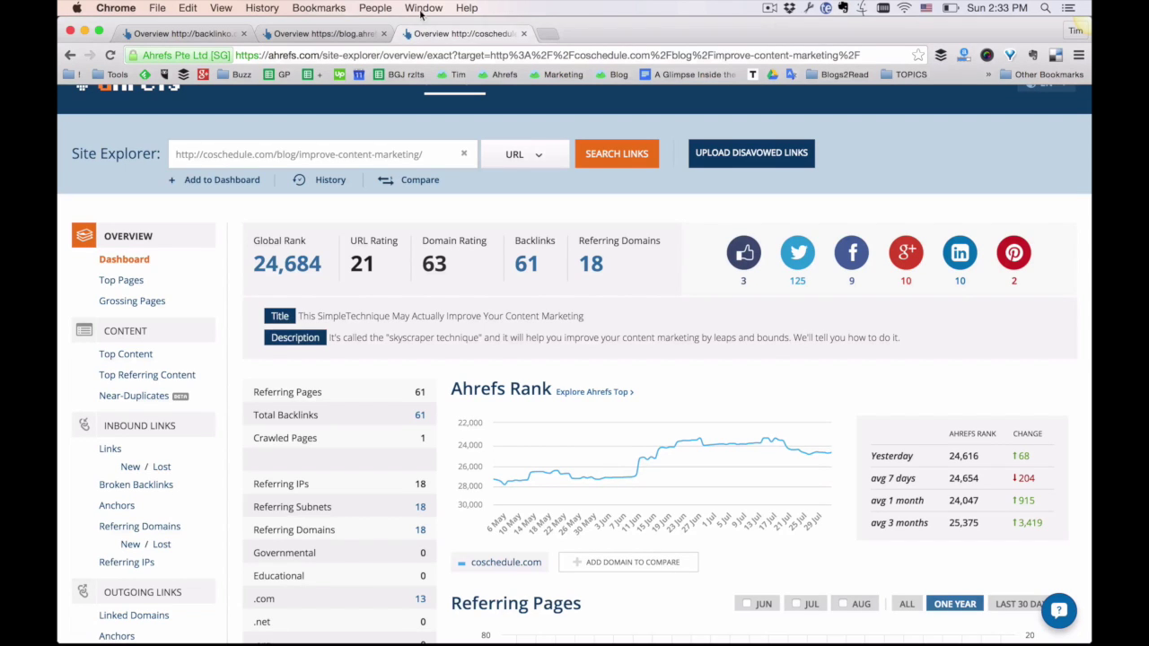
click(335, 34)
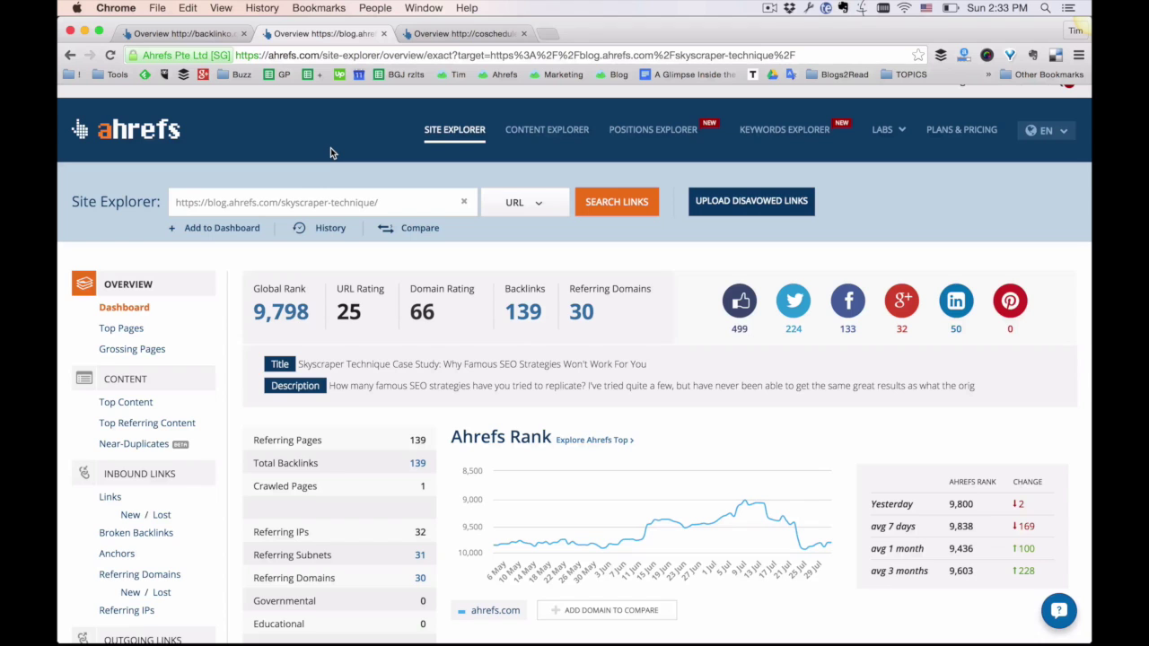
Compare the Backlinko and Ahrefs Blog articles' overviews, highlighting the referring domains count in each
click(208, 39)
click(300, 36)
click(199, 34)
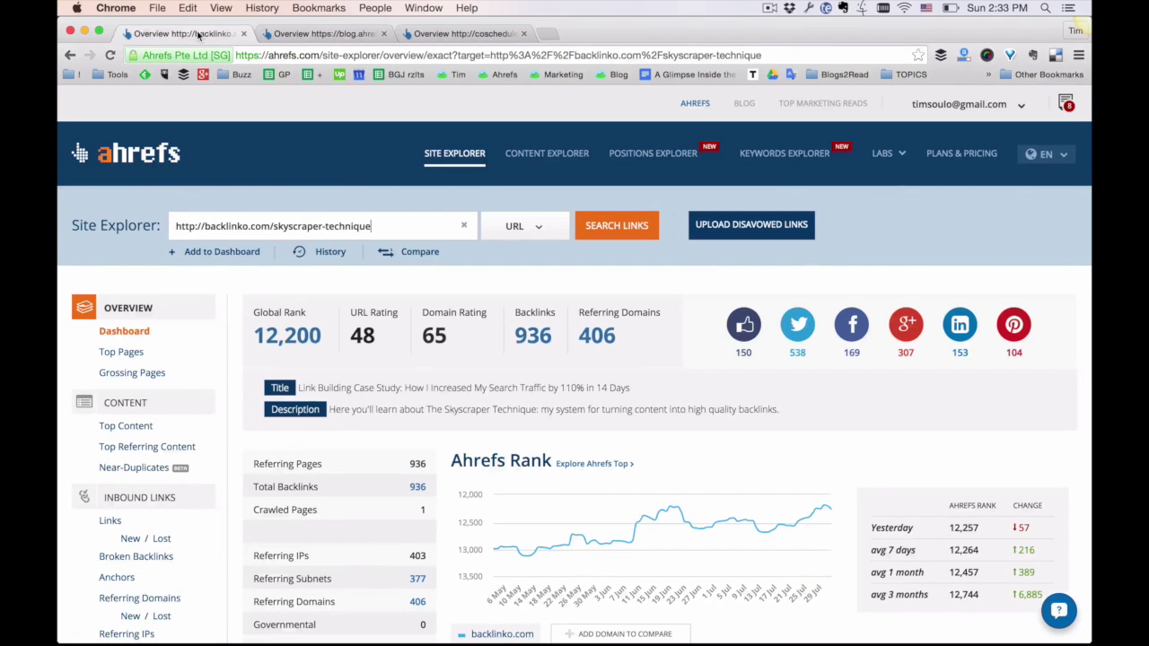
drag(572, 336, 620, 338)
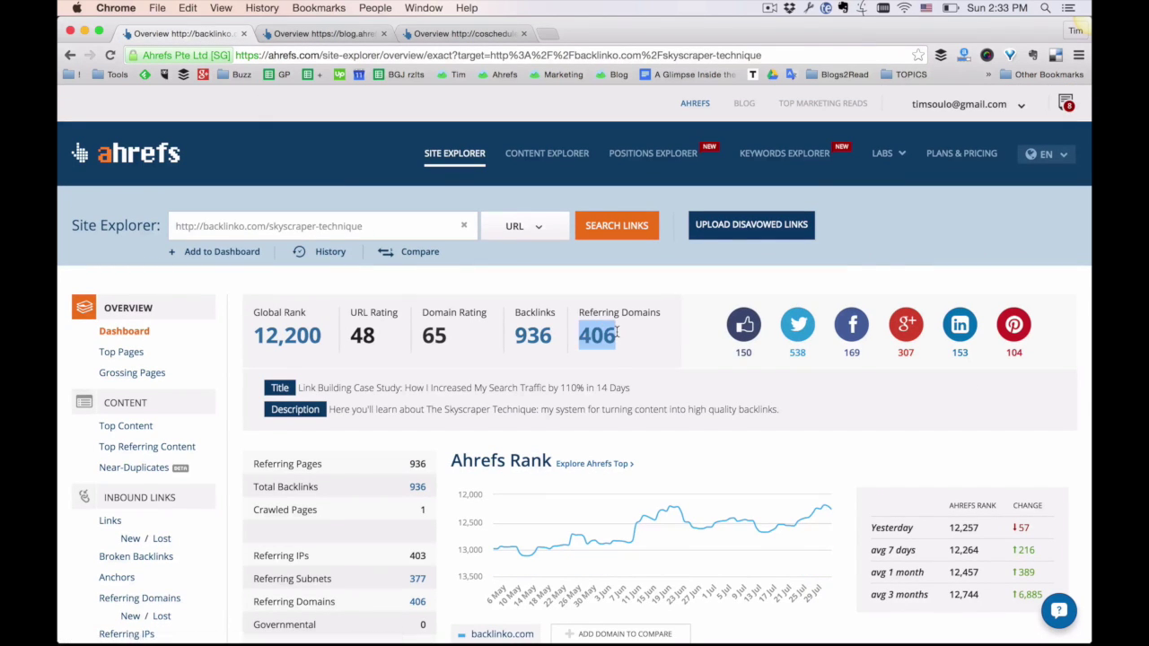
click(316, 36)
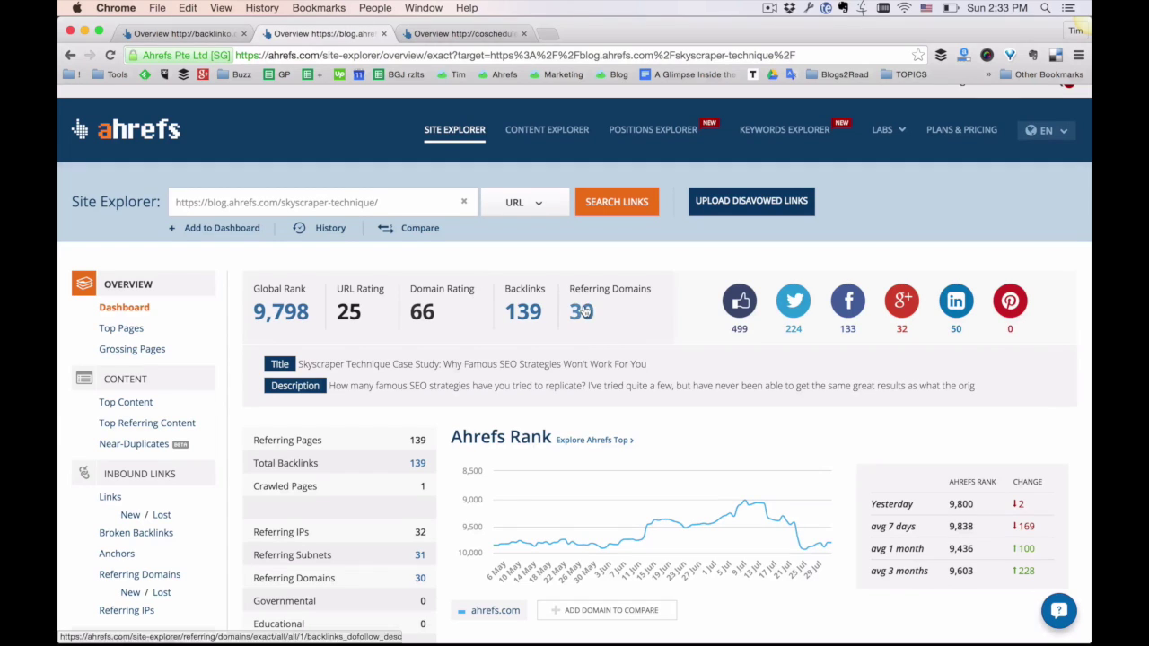
drag(600, 315, 568, 309)
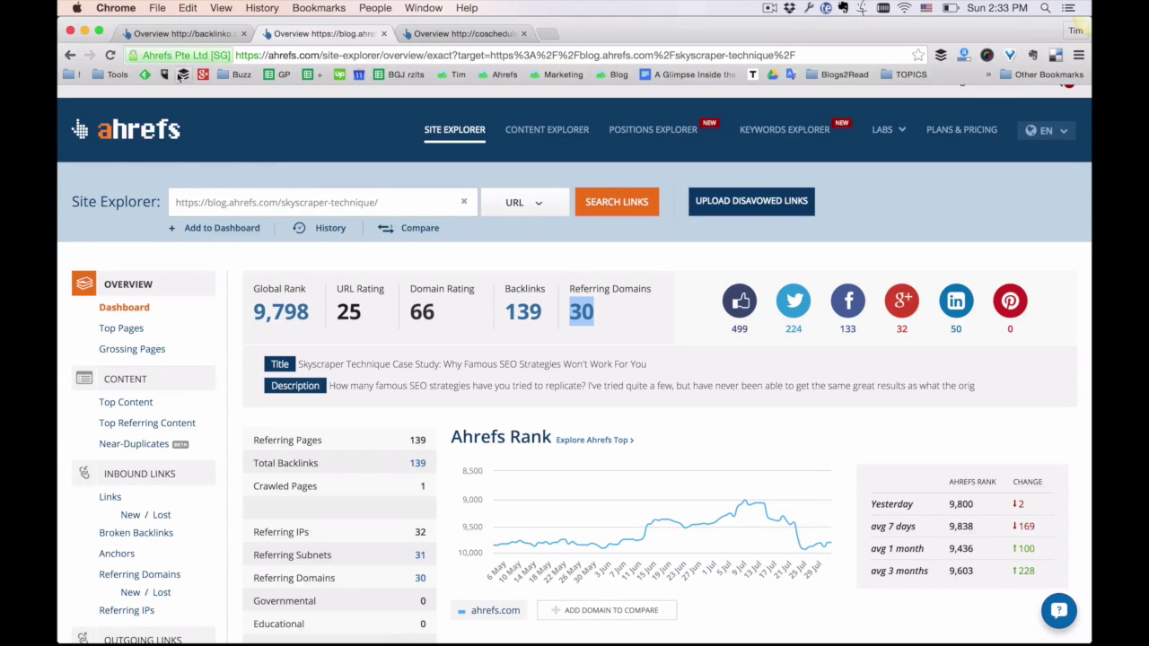
Highlight Backlinko's referring domains count again and compare its one-year Referring Pages graph with the Ahrefs Blog article's graph
click(179, 34)
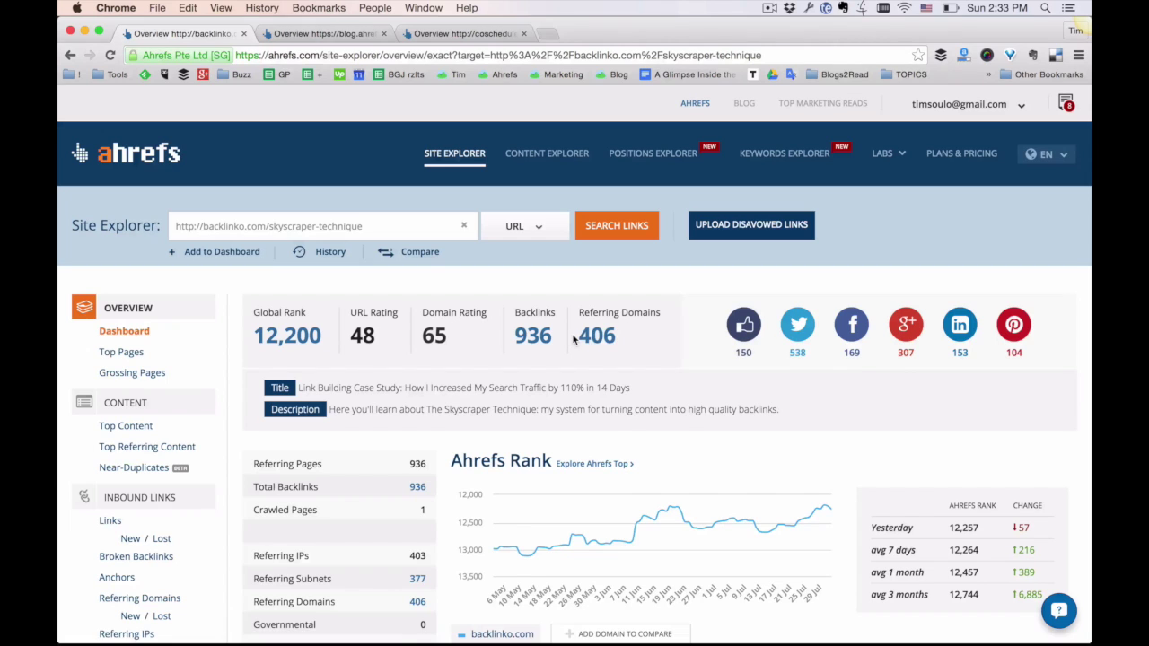
drag(572, 338, 618, 334)
scroll(617, 334, down, 10)
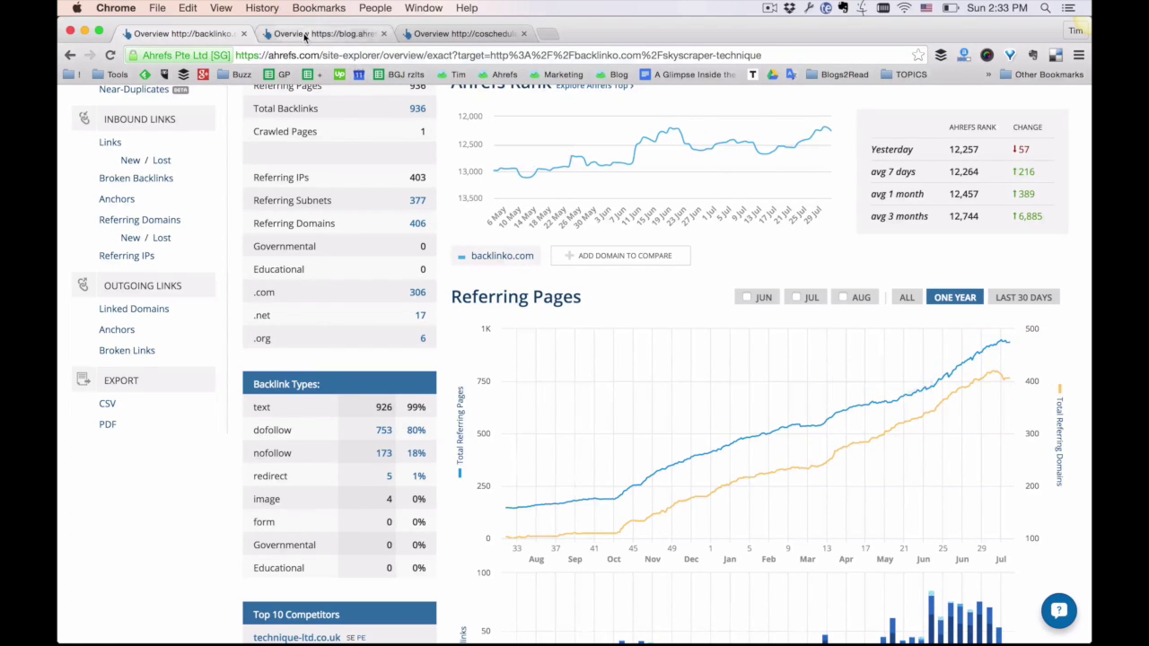
key(ctrl+Tab)
scroll(540, 290, down, 3)
scroll(539, 290, down, 3)
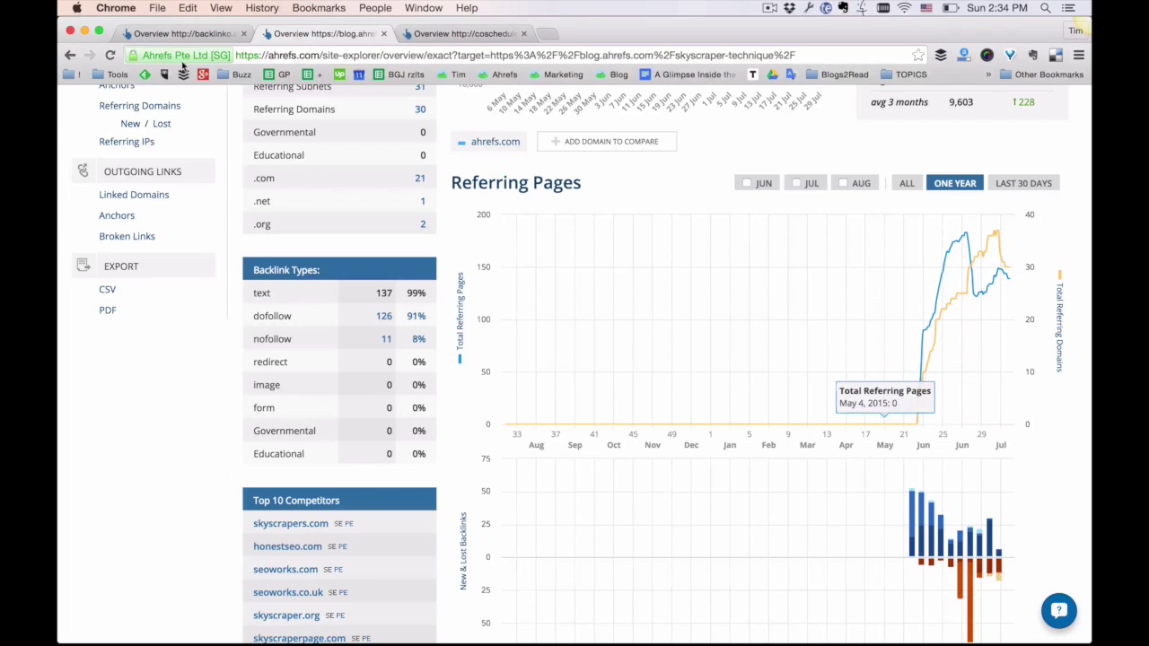
Return to the Backlinko article's overview and review its headline metrics and Referring Pages graph
click(175, 34)
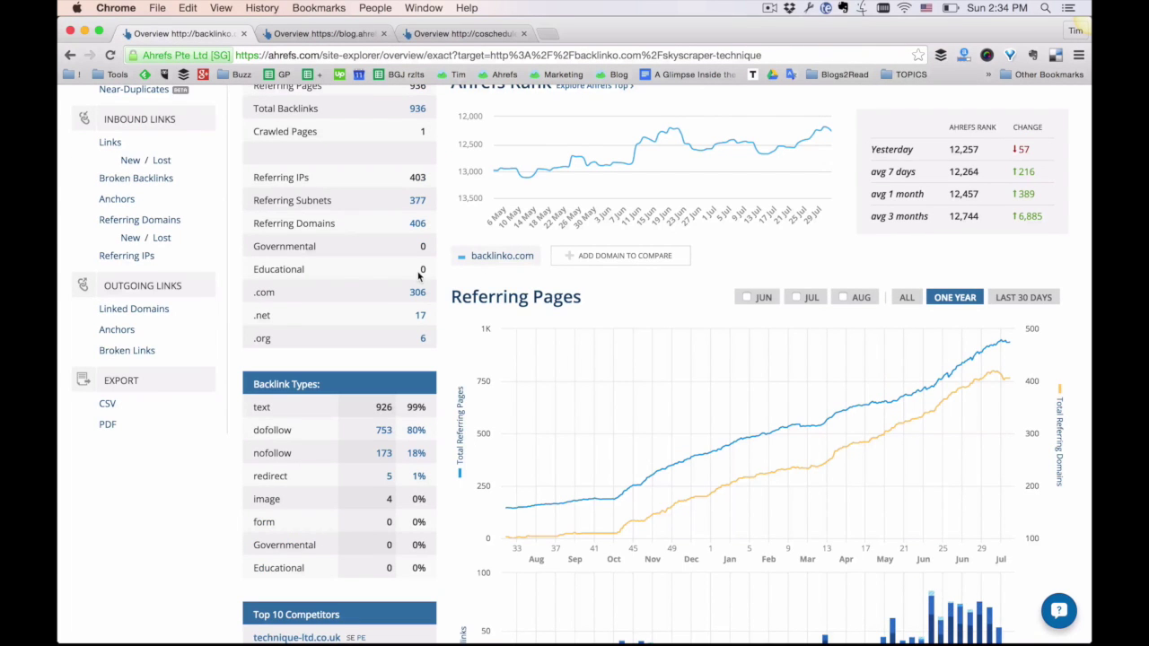
scroll(419, 277, up, 5)
scroll(418, 277, up, 3)
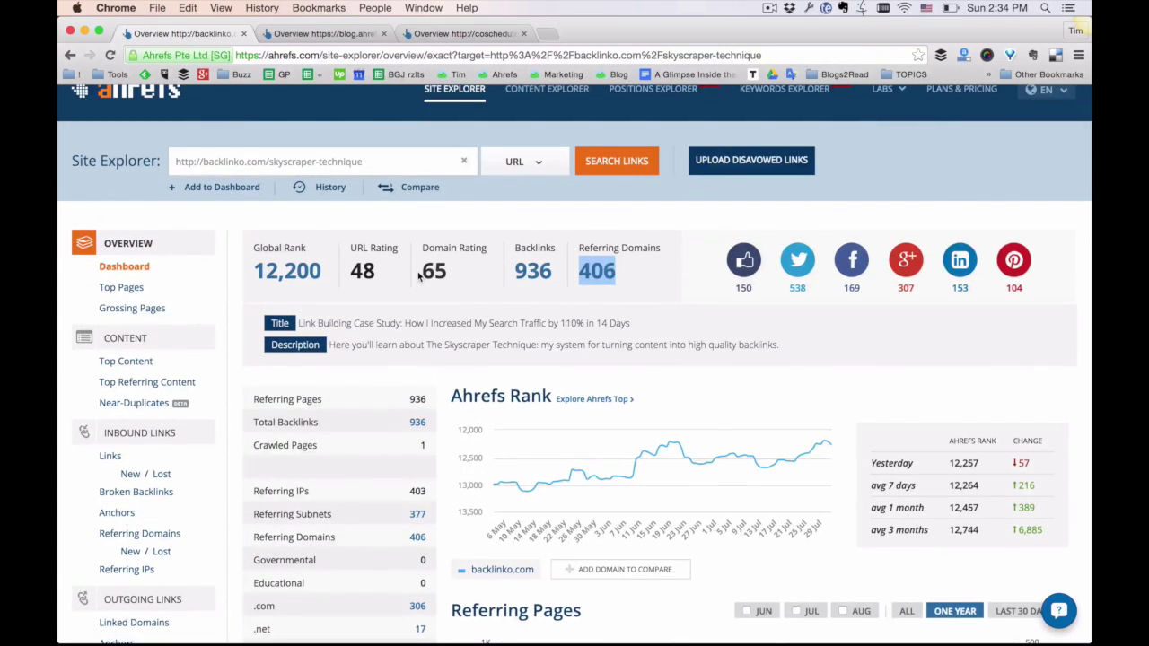
scroll(444, 266, down, 3)
scroll(444, 267, down, 5)
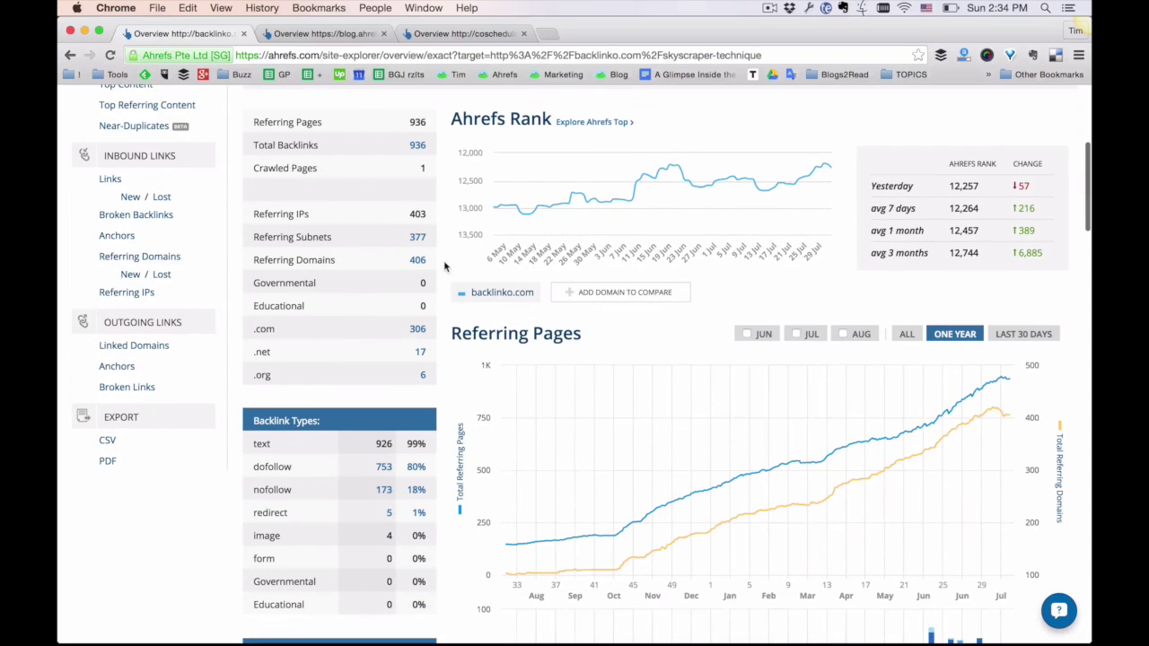
scroll(444, 267, down, 2)
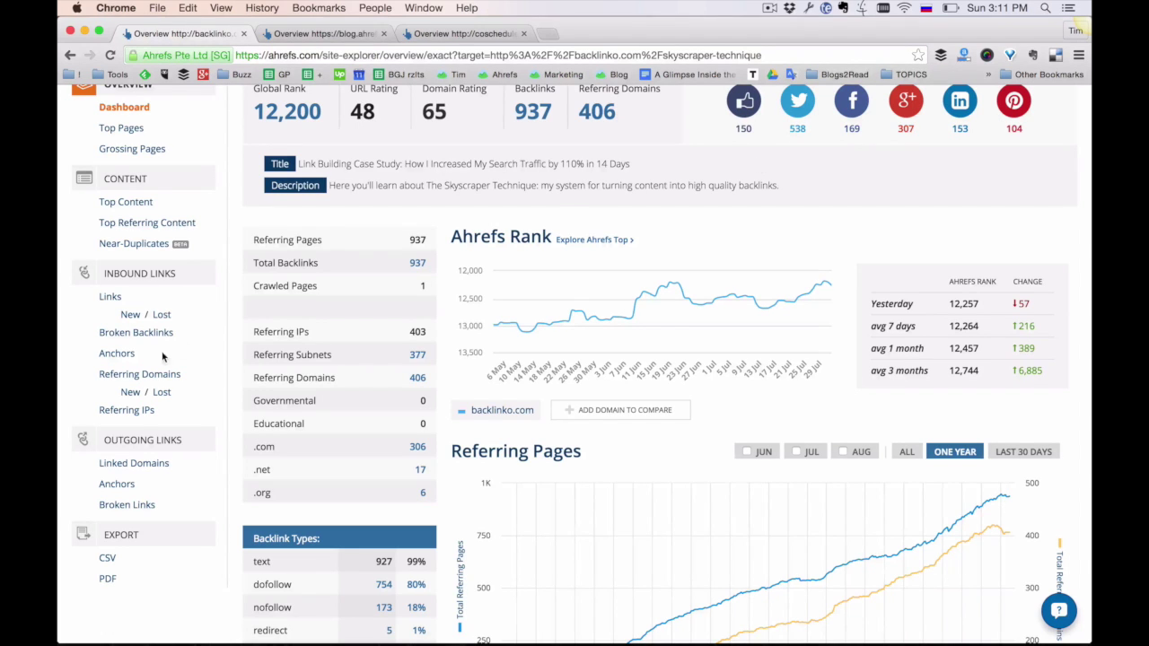
Open the Backlinko article's inbound links report and examine the referring pages, their ratings and link anchors
click(113, 299)
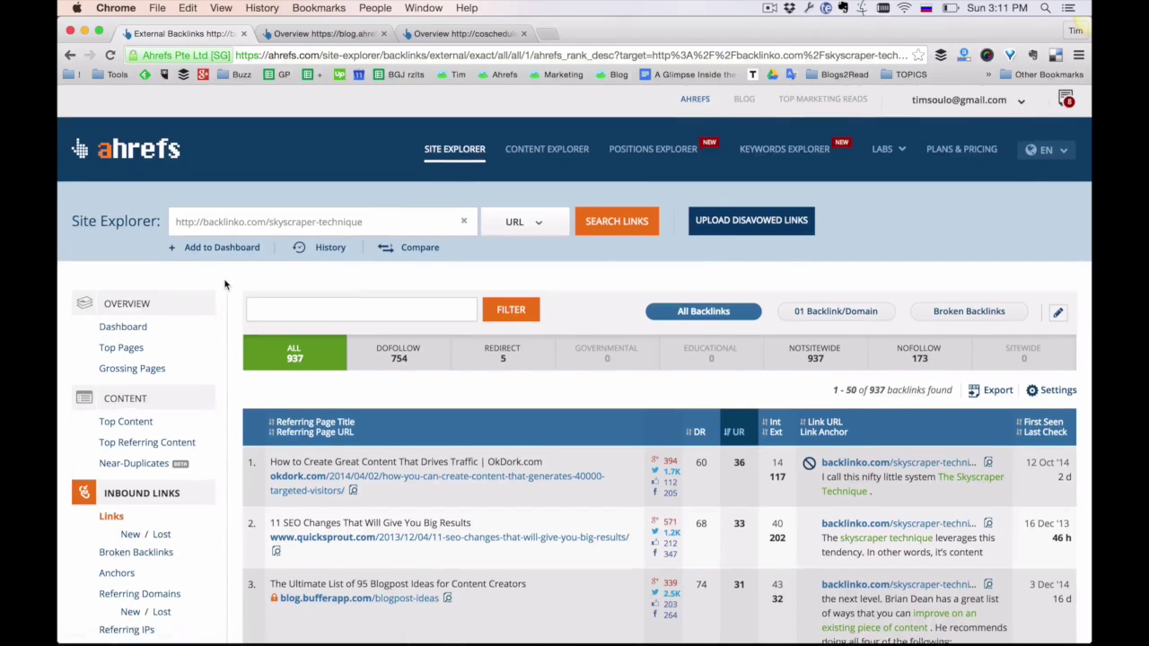
scroll(222, 283, down, 3)
scroll(224, 284, down, 2)
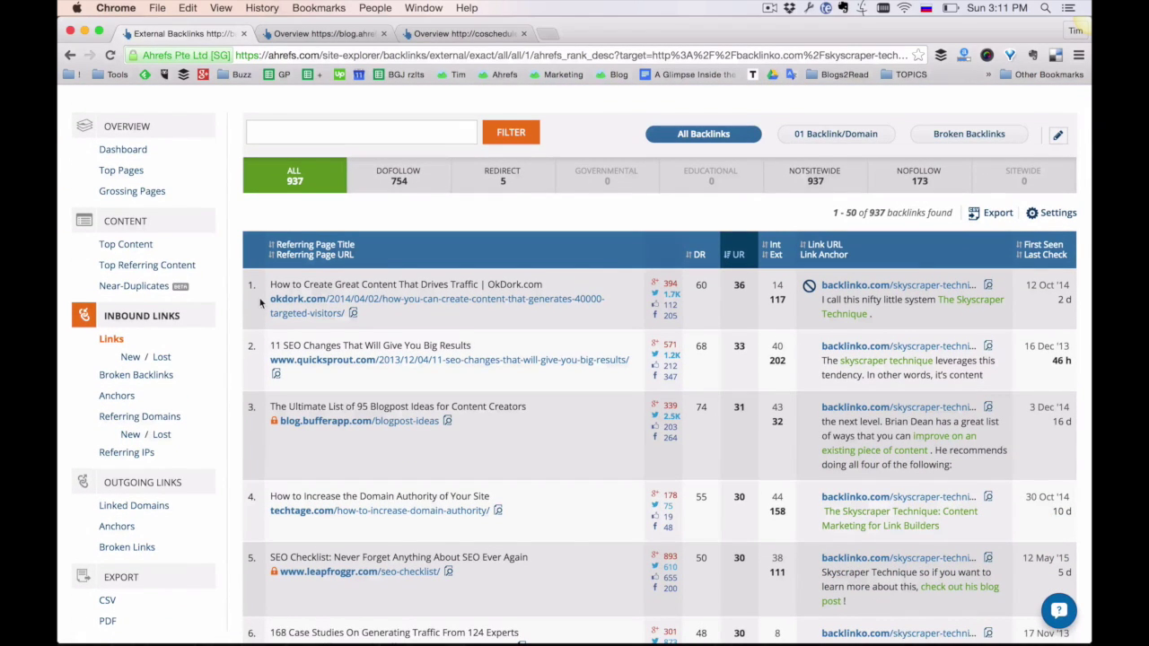
scroll(258, 304, down, 2)
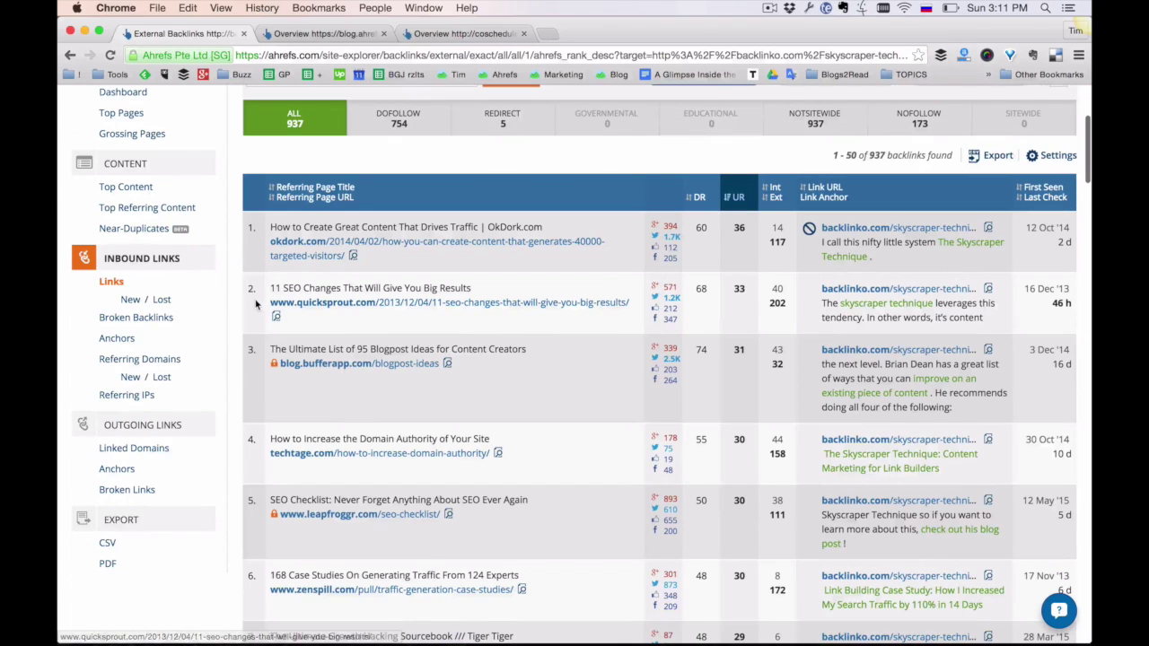
scroll(256, 305, down, 2)
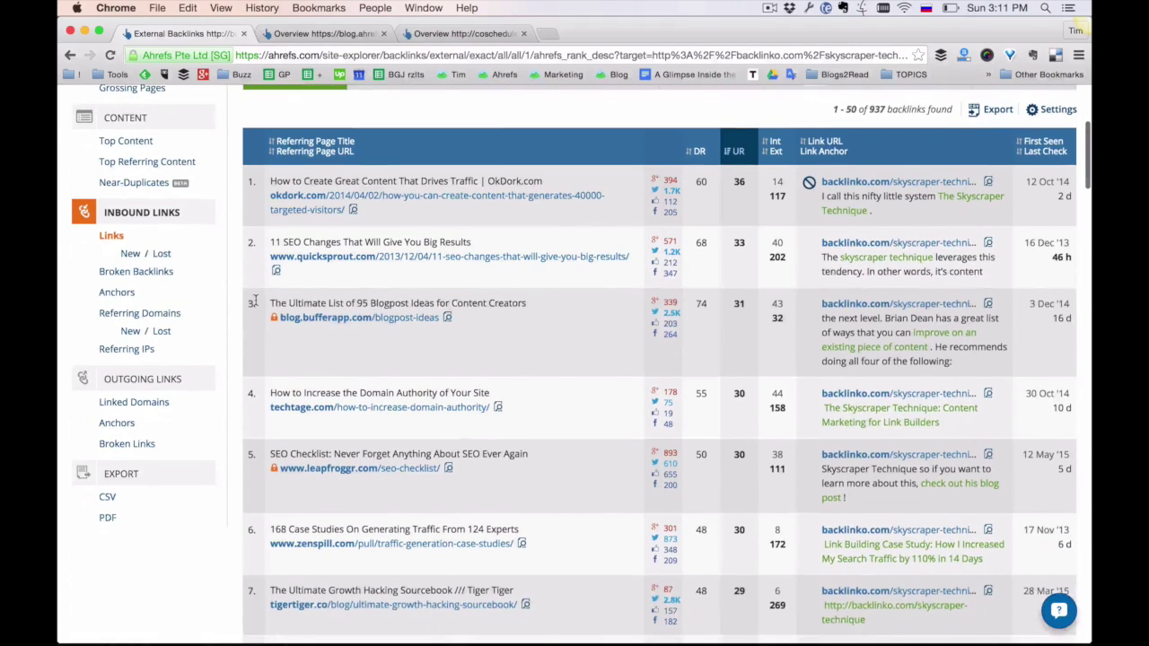
scroll(256, 305, down, 2)
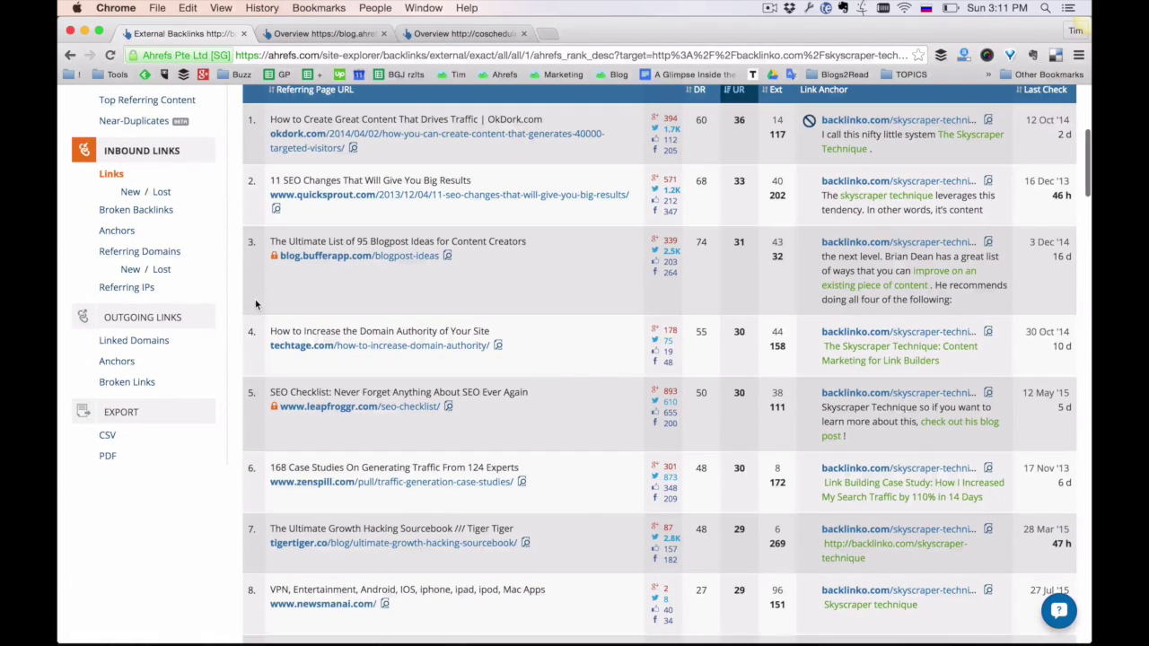
scroll(256, 305, up, 2)
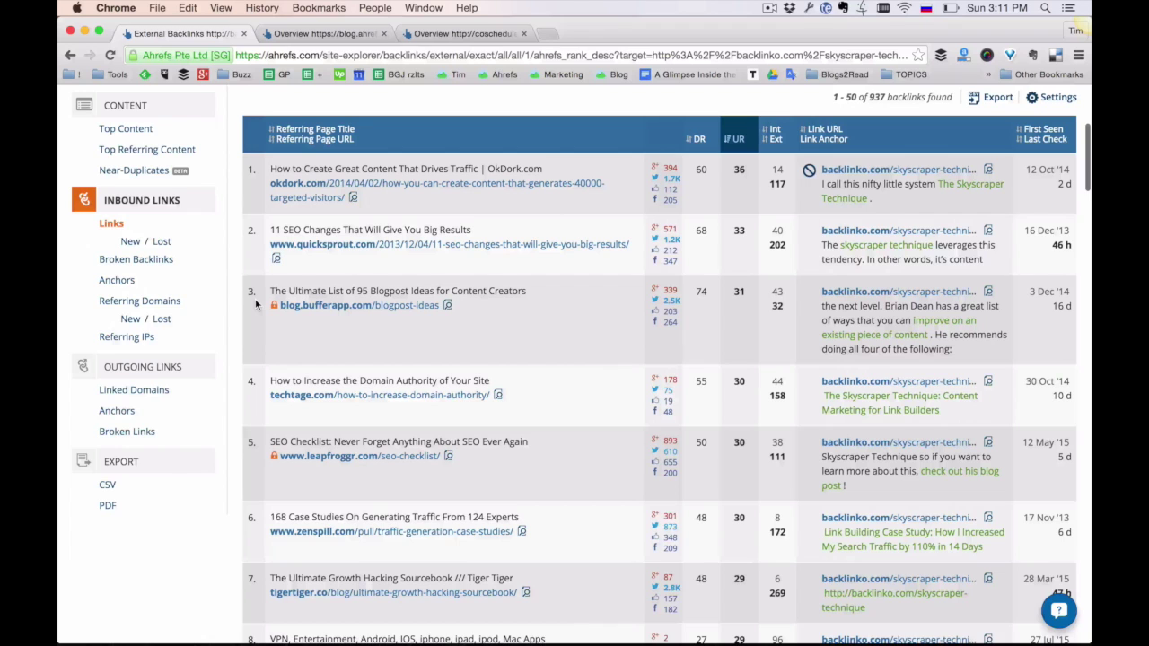
scroll(256, 304, up, 1)
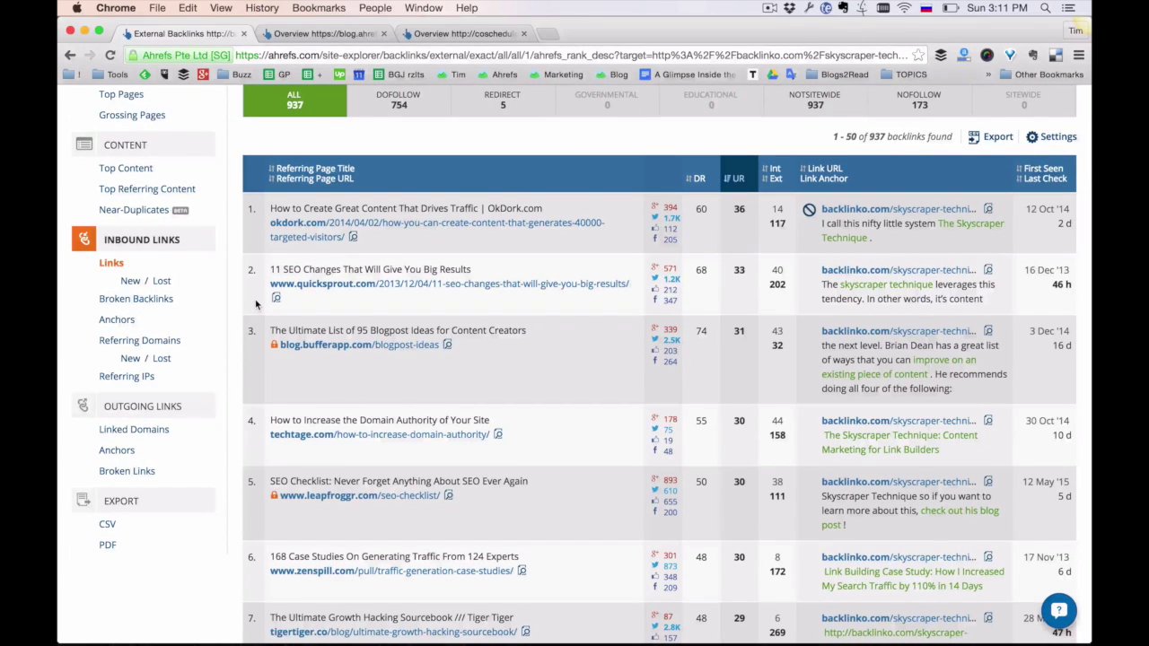
scroll(255, 304, up, 4)
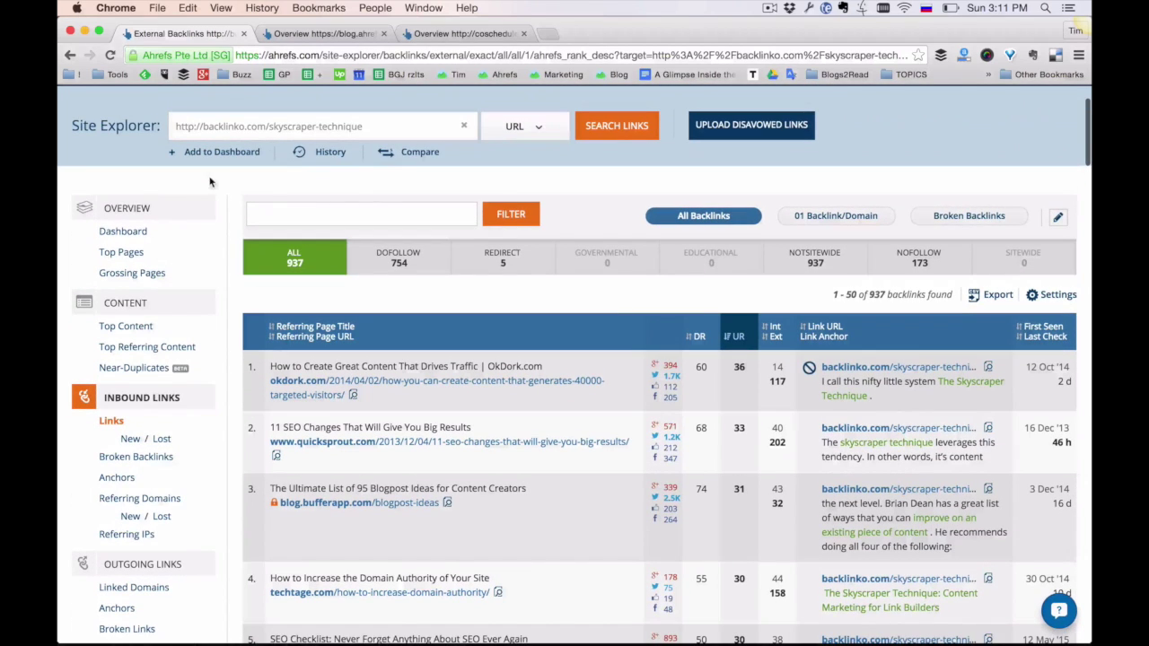
Return to the Backlinko article's dashboard, and switch to the headline metrics of the Ahrefs Blog overview
click(133, 231)
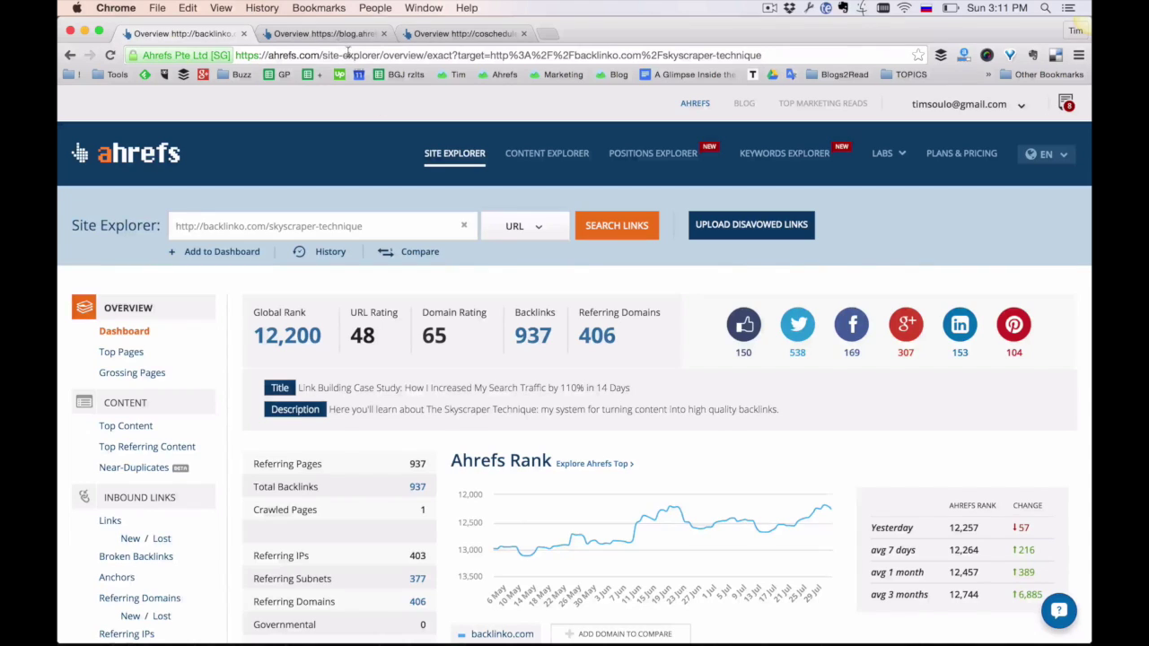
key(ctrl+Tab)
scroll(500, 325, up, 10)
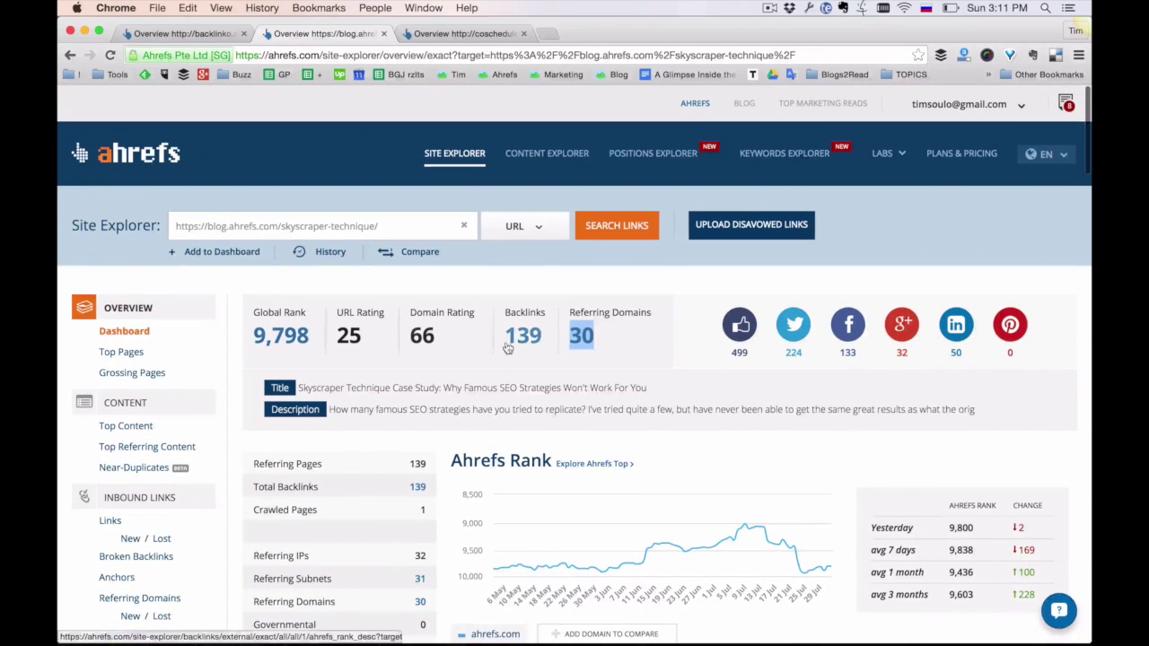